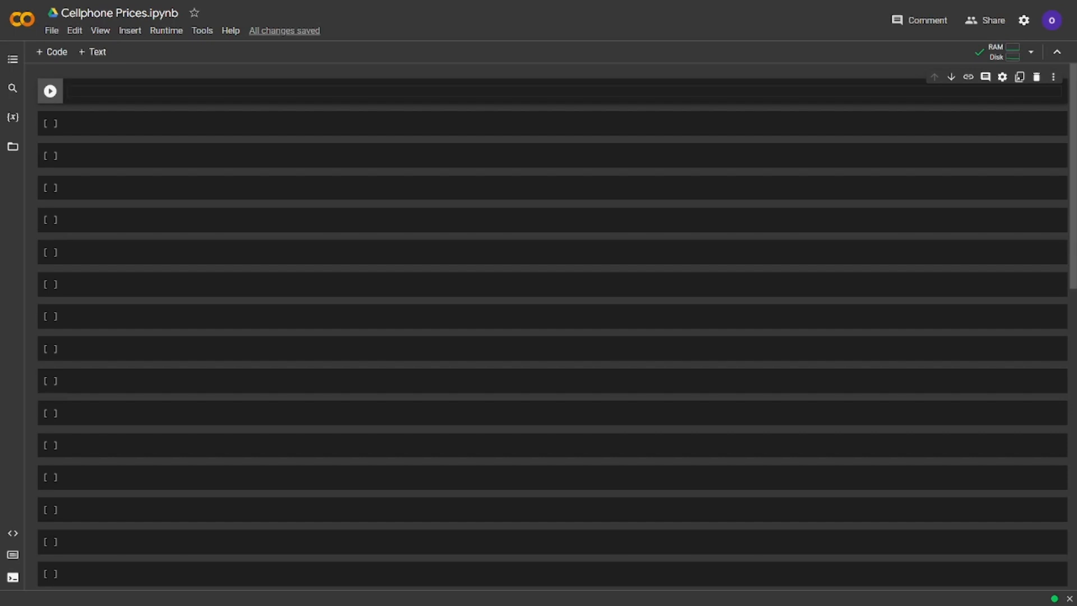
text(import pandas as pd)
Import pandas as pd and read Video-Data.csv into the data table.
key(shift+Return)
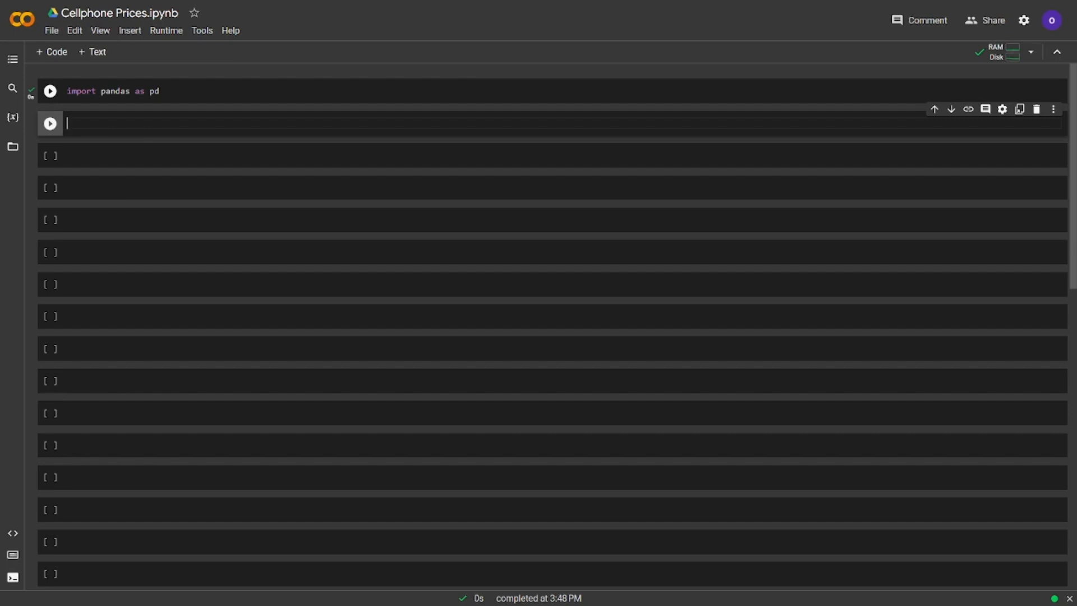
text(data )
text(= pd.read_csv(')
key(Caps_Lock)
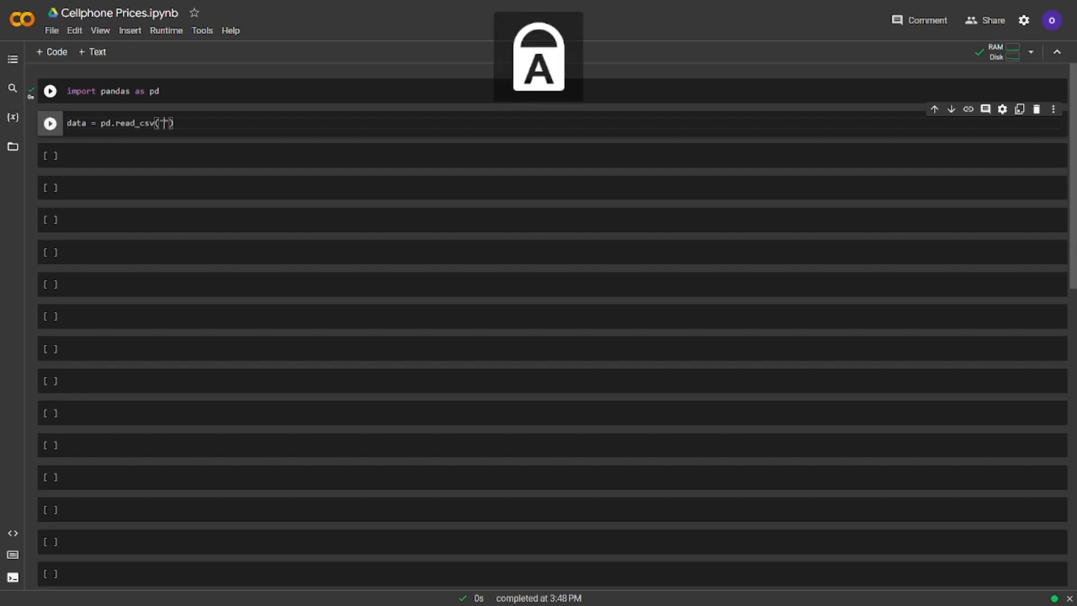
key(Caps_Lock)
text(Video-)
key(Caps_Lock)
text(D)
key(Caps_Lock)
text(ata.csv)
key(shift+Return)
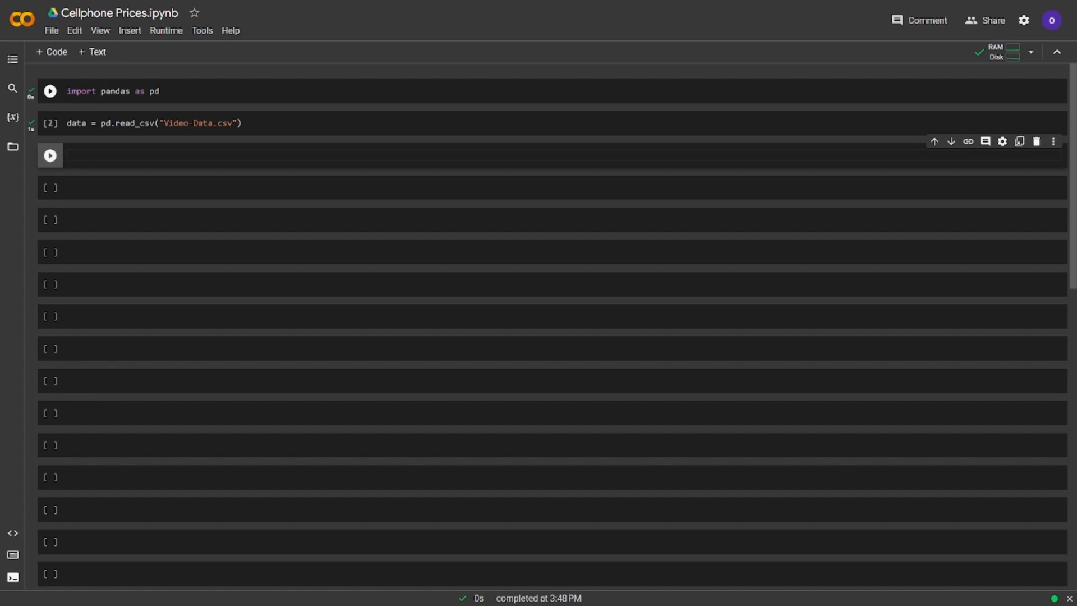
text(data.head()
Show data.head() and data.shape, revealing 161 rows by 14 columns.
key(shift+Return)
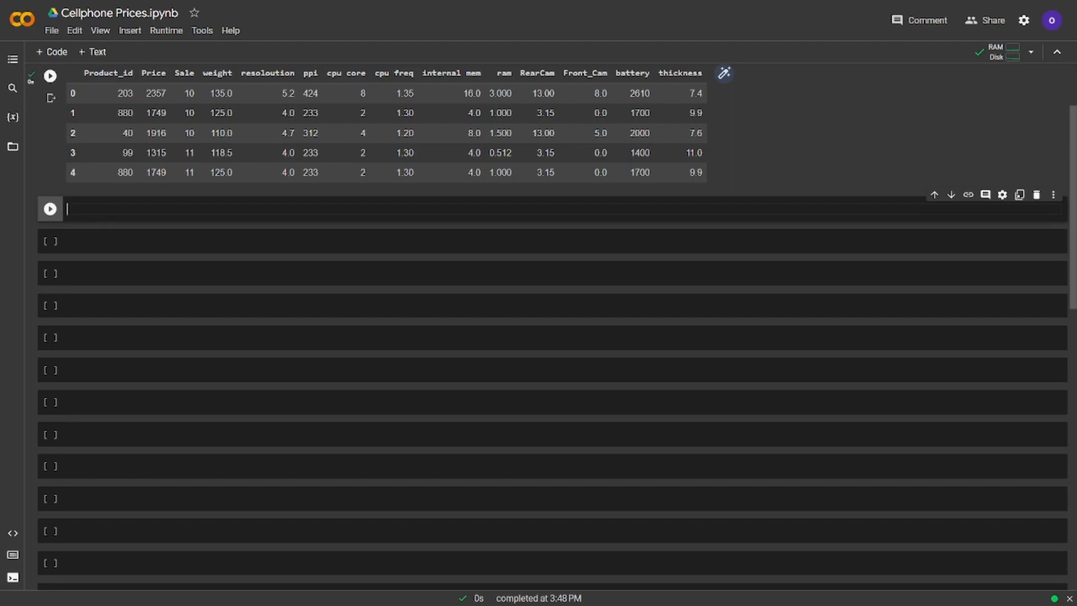
scroll(539, 303, up, 1)
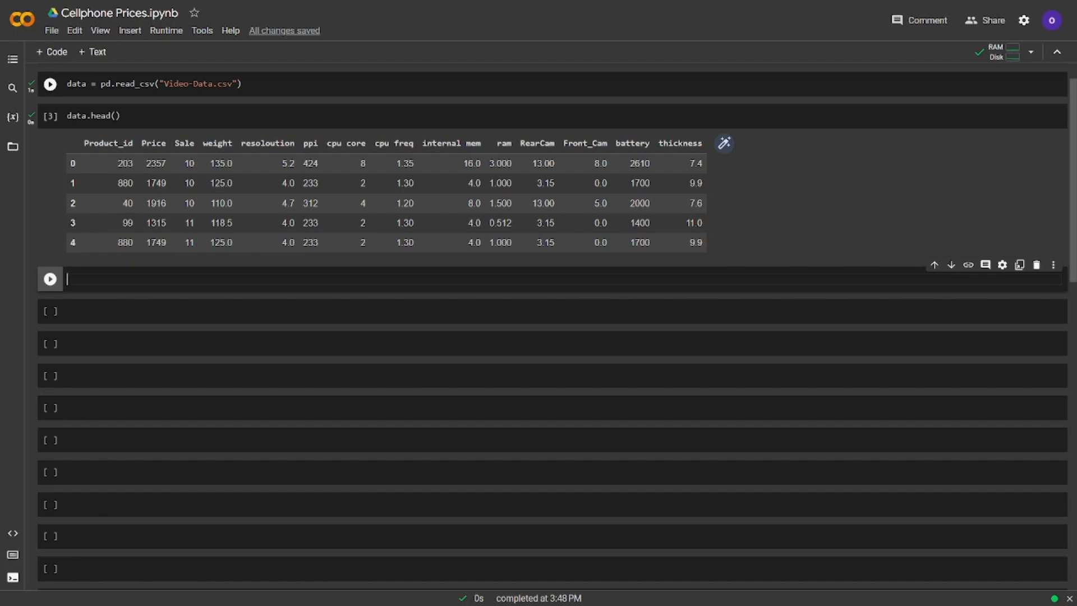
text(data.shaee)
key(shift+Return)
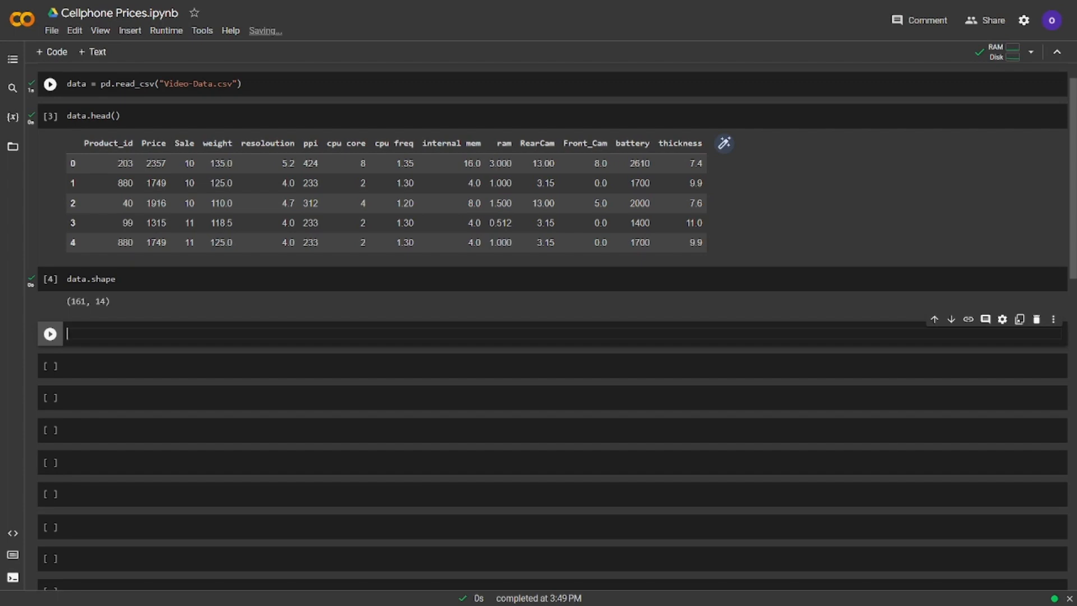
text(print()")
Print "Row number in our data set is 161" using data.shape[0].
key(Caps_Lock)
text(R)
key(Caps_Lock)
text(ow number)
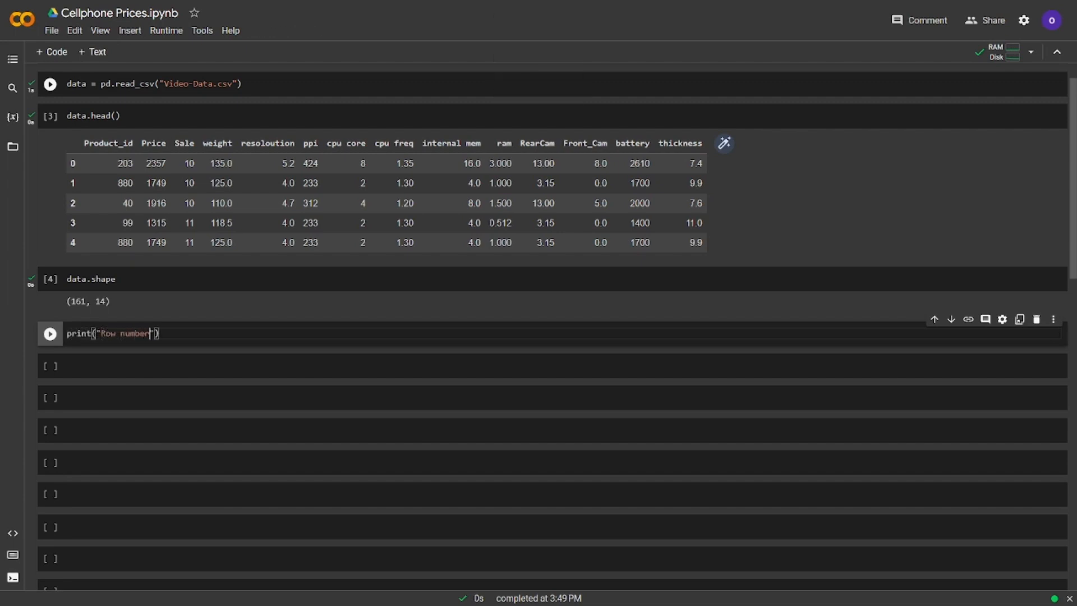
text( in our data set is )
text({})
text(".format(data.shape[0)
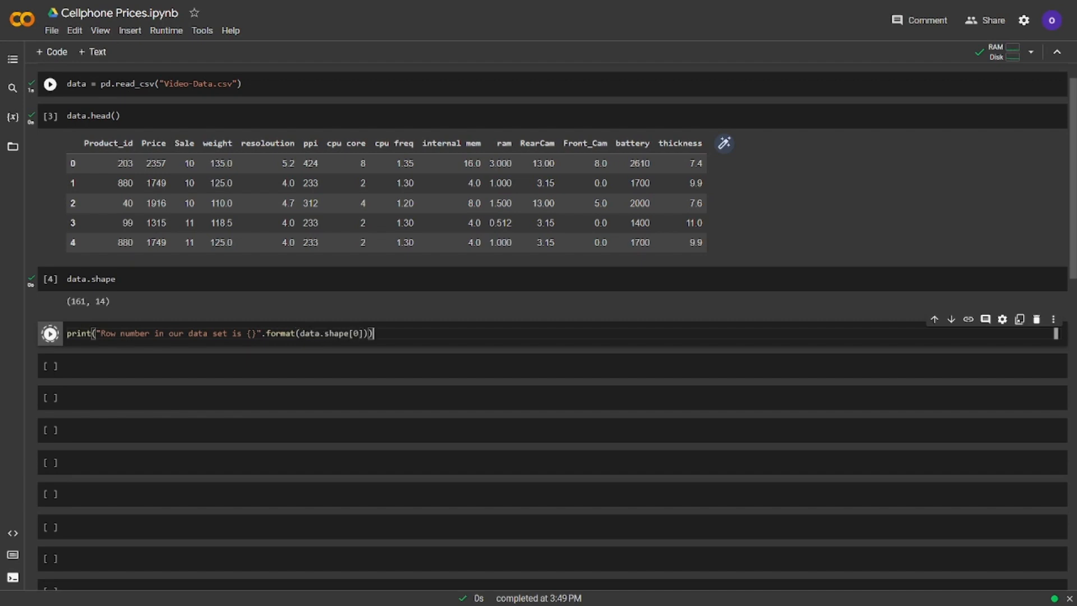
key(shift+Return)
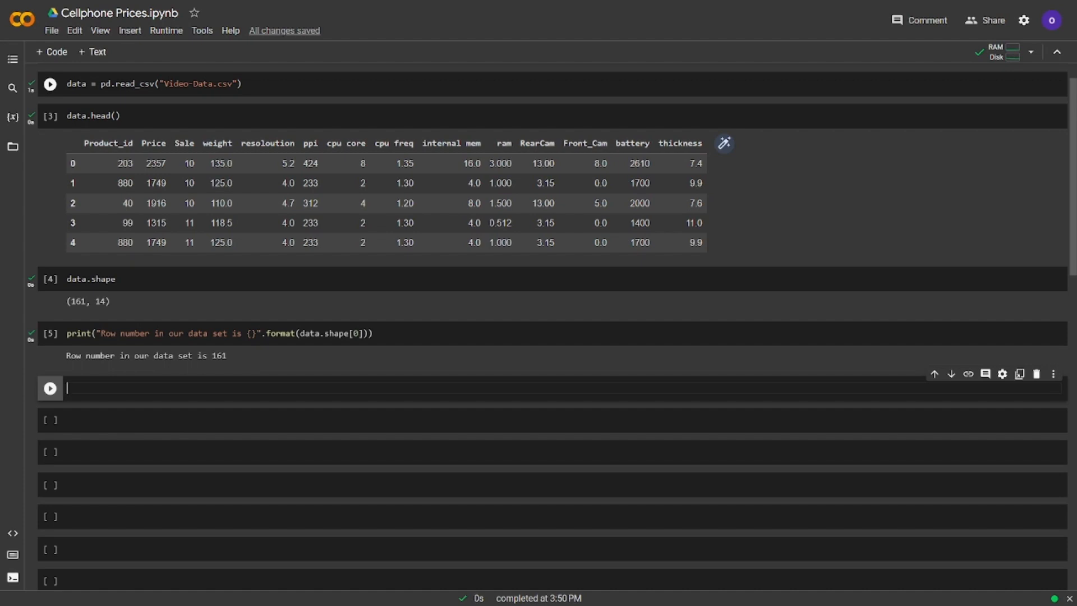
text(data.info())
Run data.info() and data.describe() to show column types and summary statistics.
key(shift+Return)
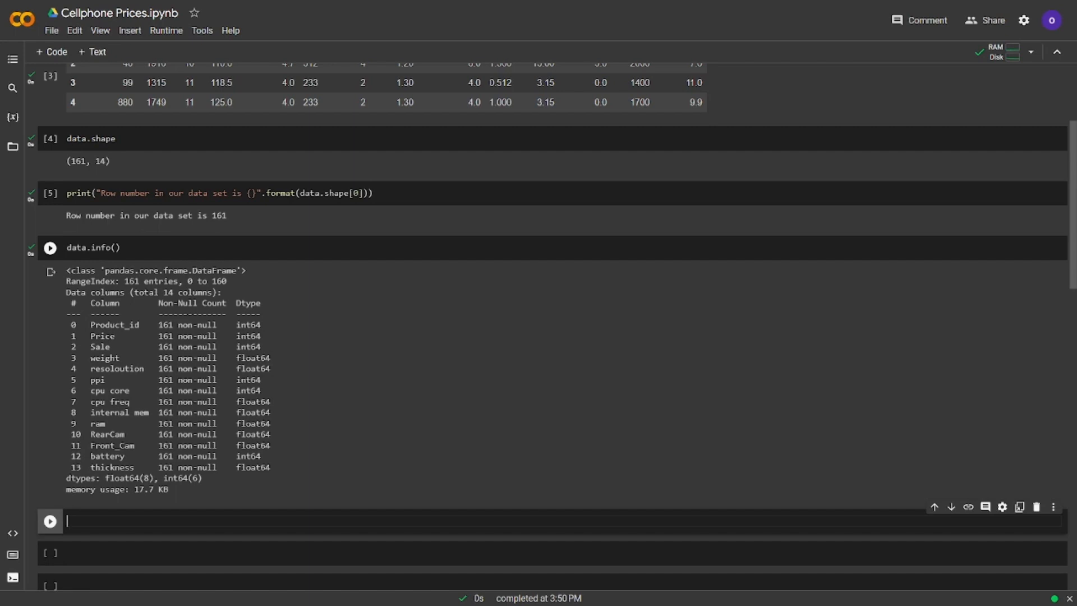
text(data.describe())
key(ctrl+Return)
key(shift+Return)
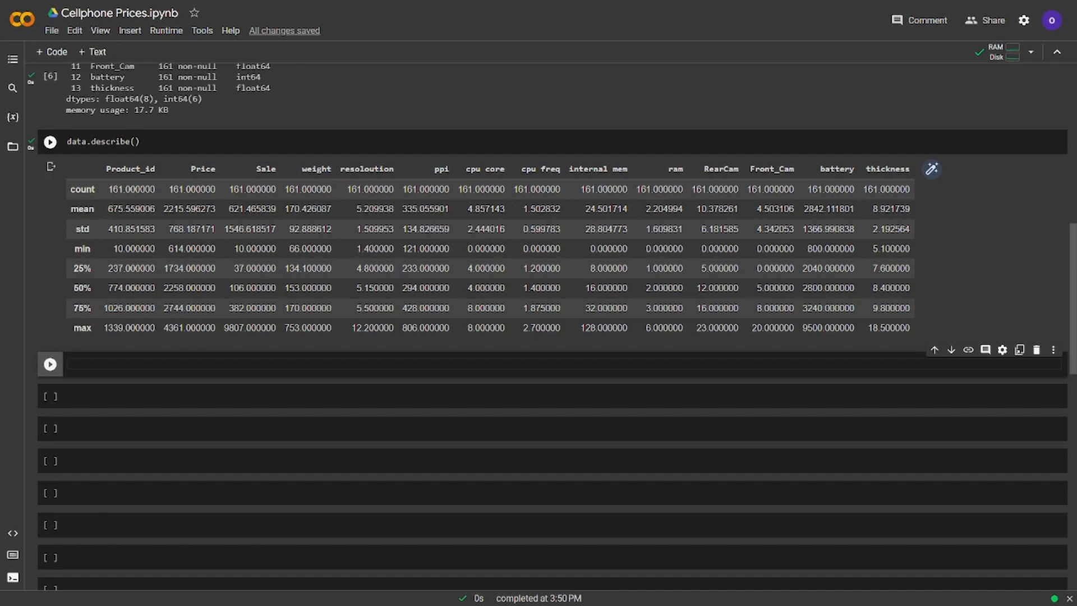
text(data[)
Get data["Price"].idxmin() returning 149 and display data.iloc[150].
key(Caps_Lock)
text(")
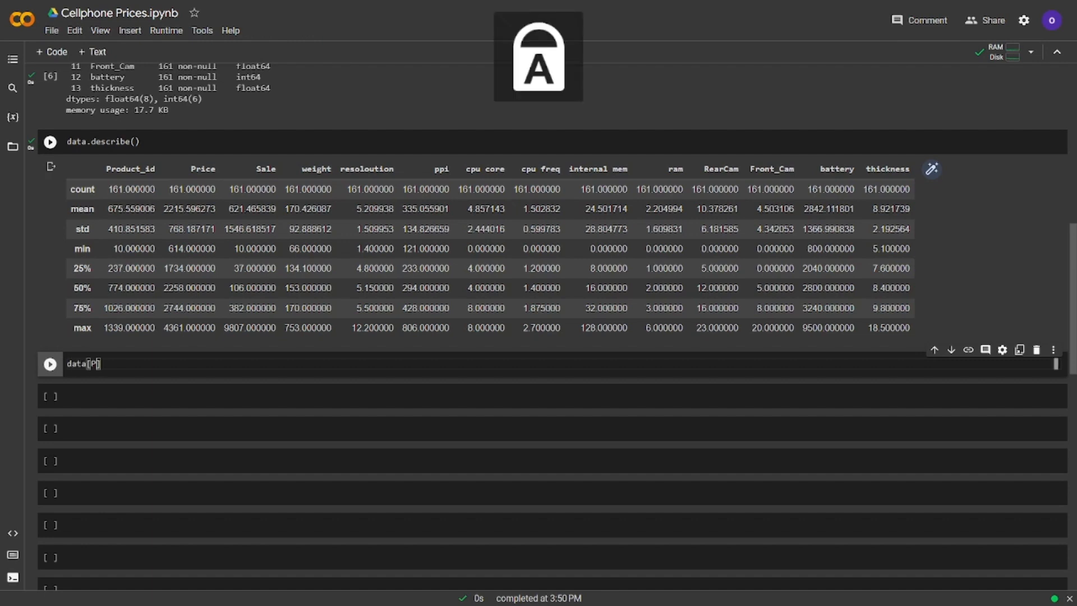
text(P)
key(Caps_Lock)
text(rice")
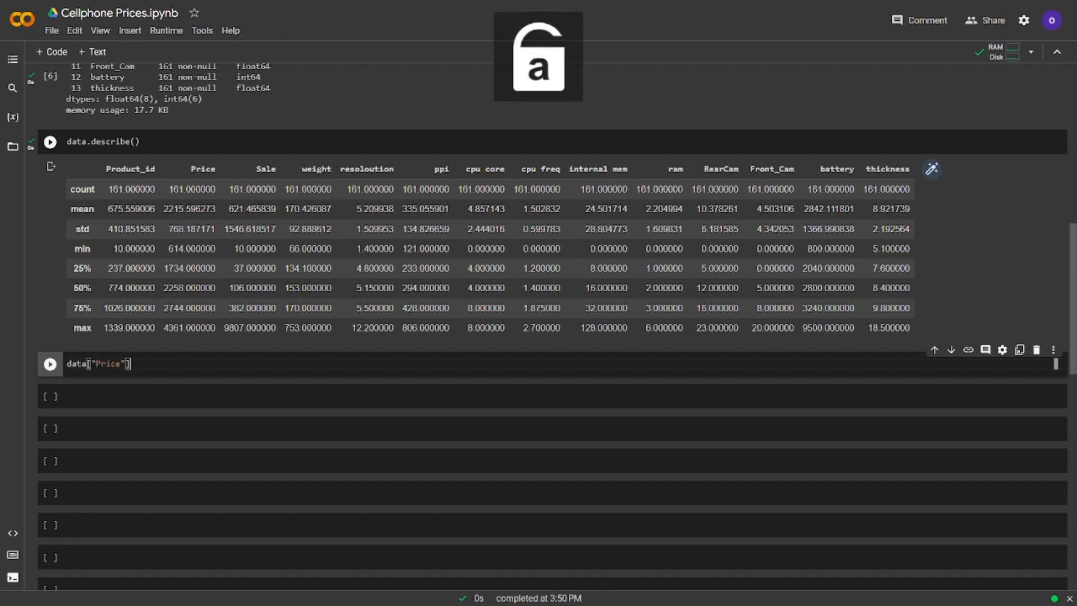
text(].idxmin()
key(shift+Return)
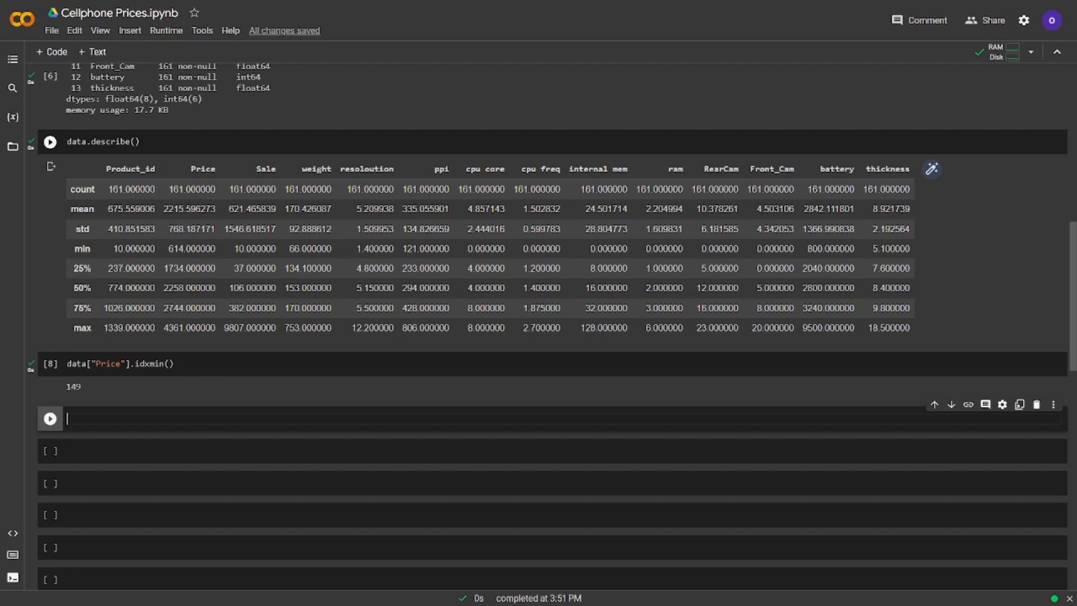
text(data.iloc)
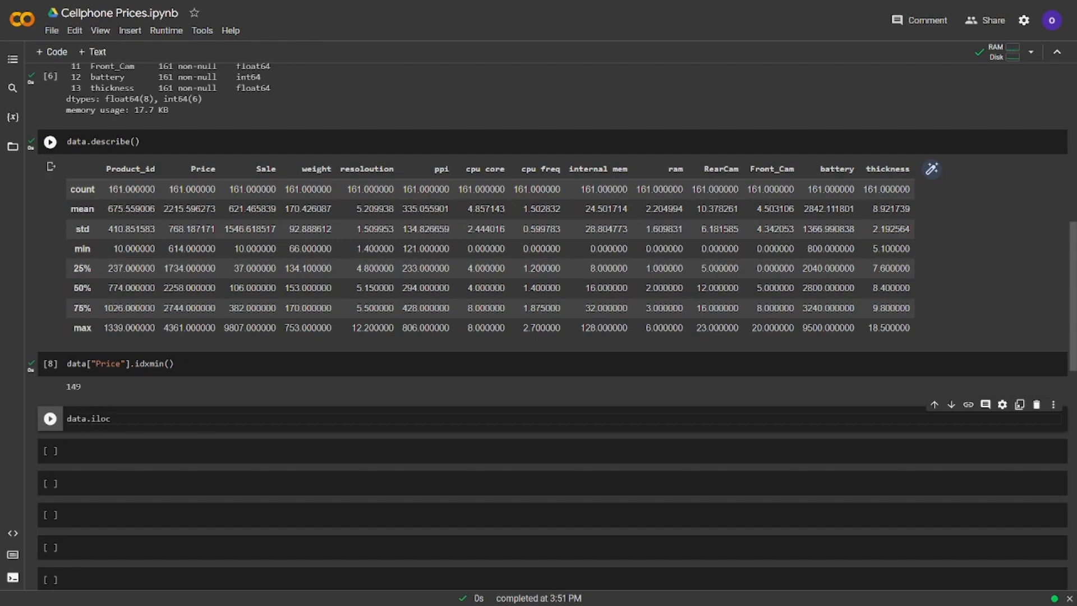
text([150])
key(ctrl+Return)
key(shift+Return)
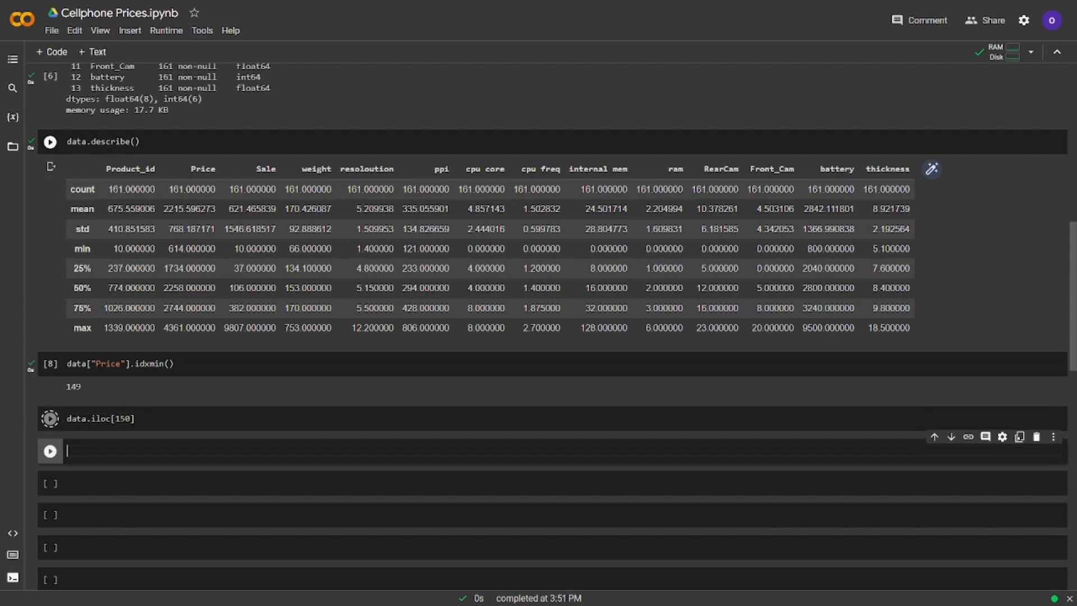
scroll(539, 303, down, 1)
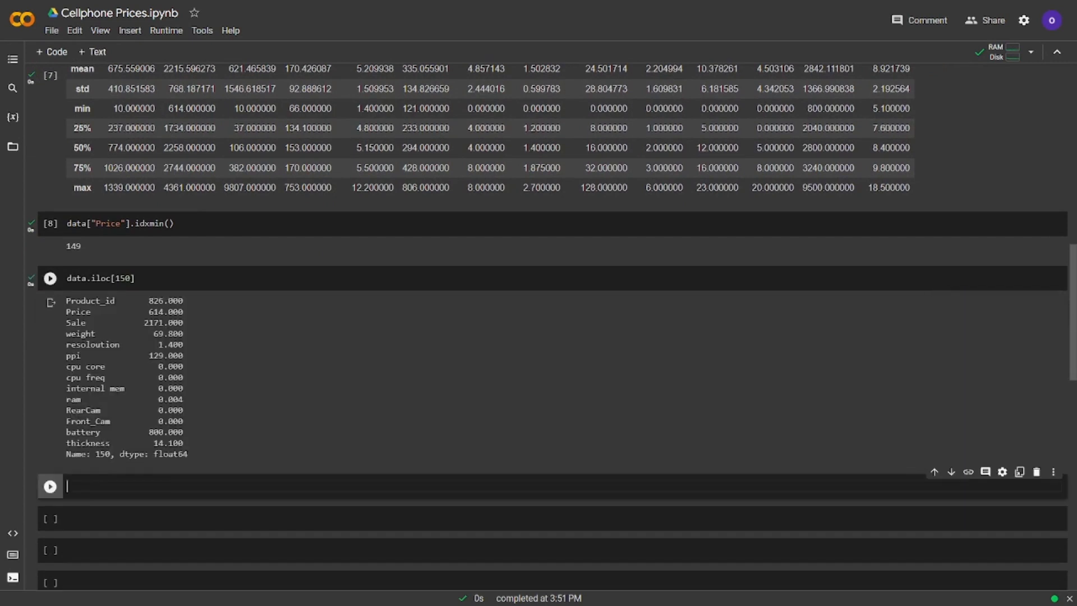
scroll(539, 303, down, 1)
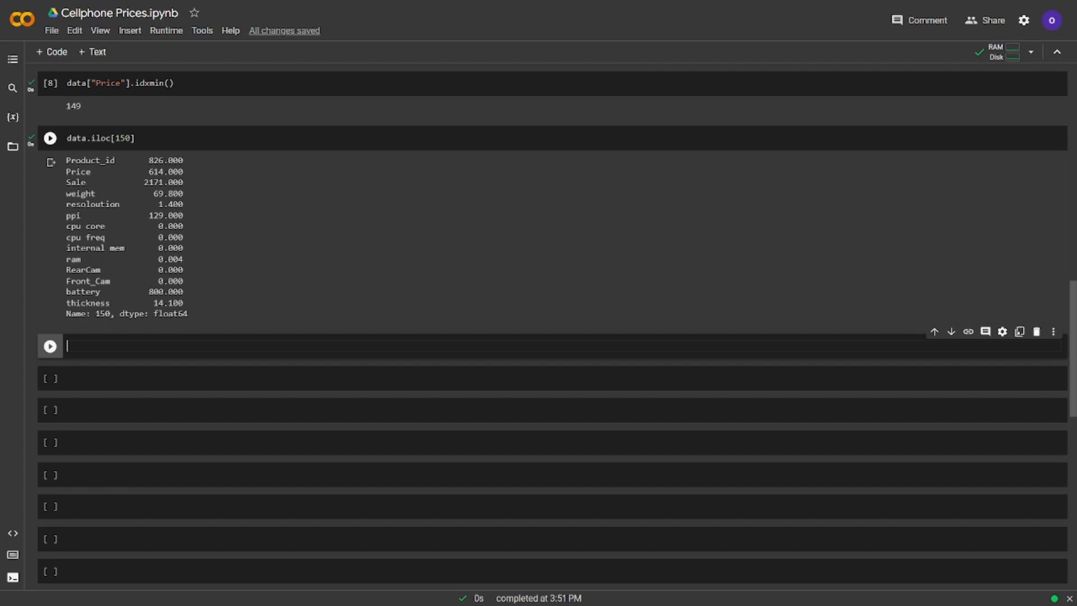
text(data[")
Get data["Price"].idxmax() returning 152 and display data.iloc[153], priced 4361.
key(Caps_Lock)
text(Price")
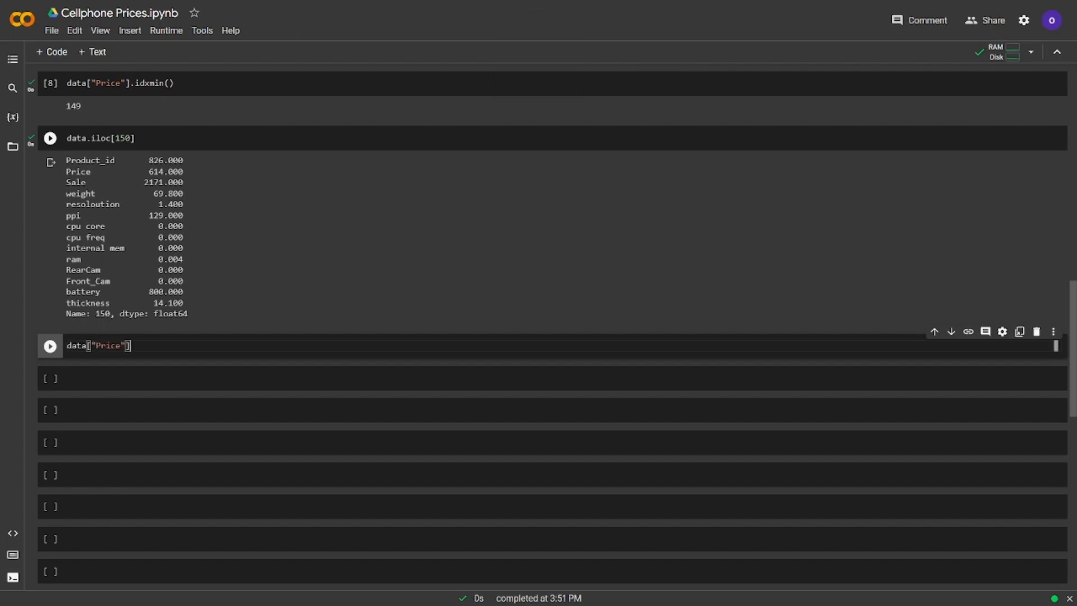
text(].idxmax()
key(shift+Return)
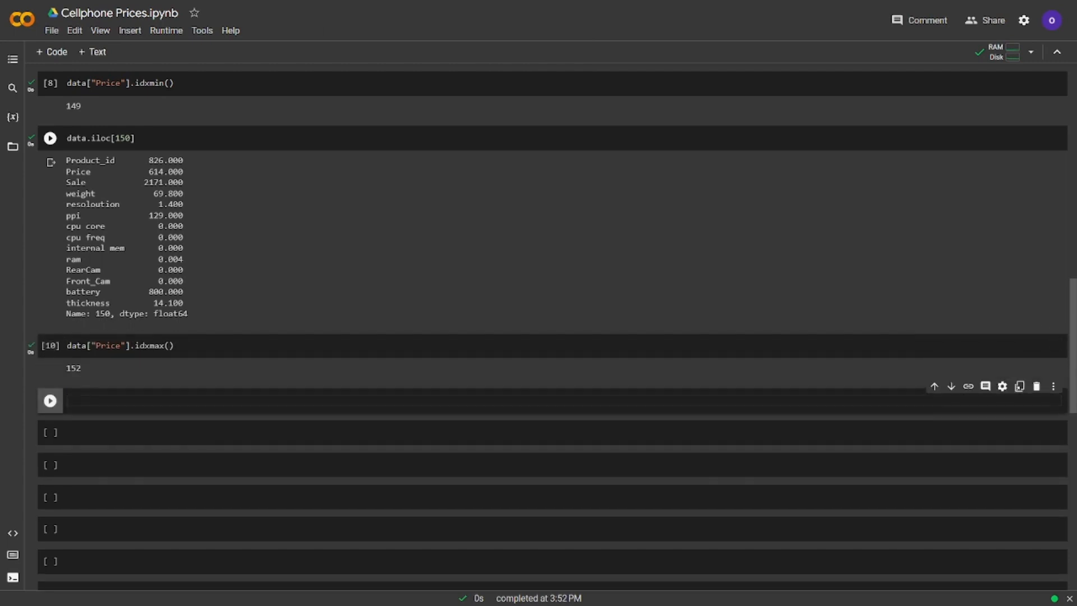
text(data.iloc[153)
key(shift+Return)
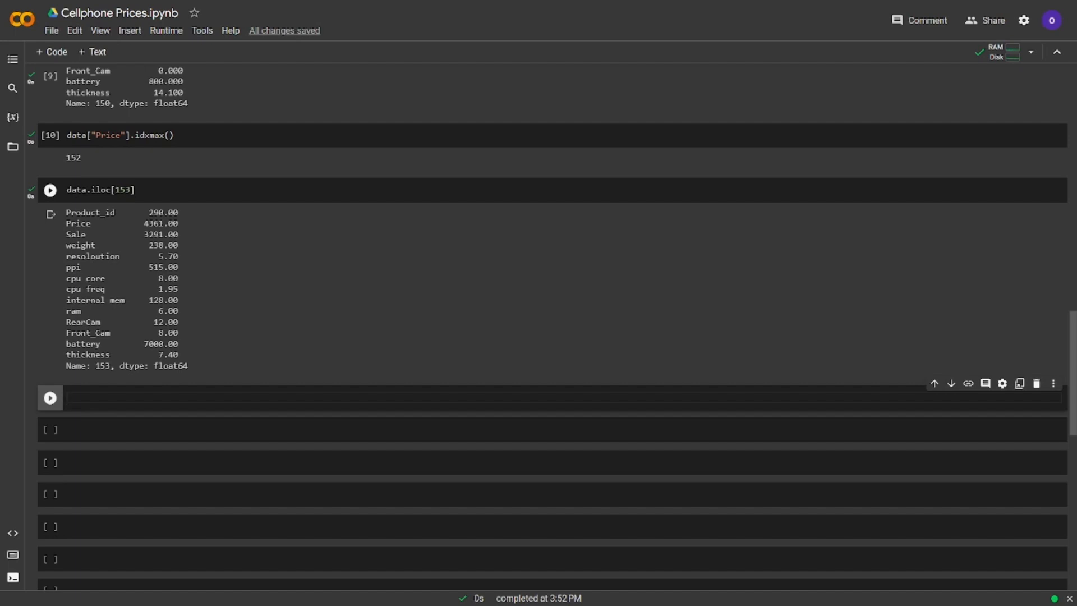
text(1ower)
text(tpriceid = )
text(int(data.iloc[)
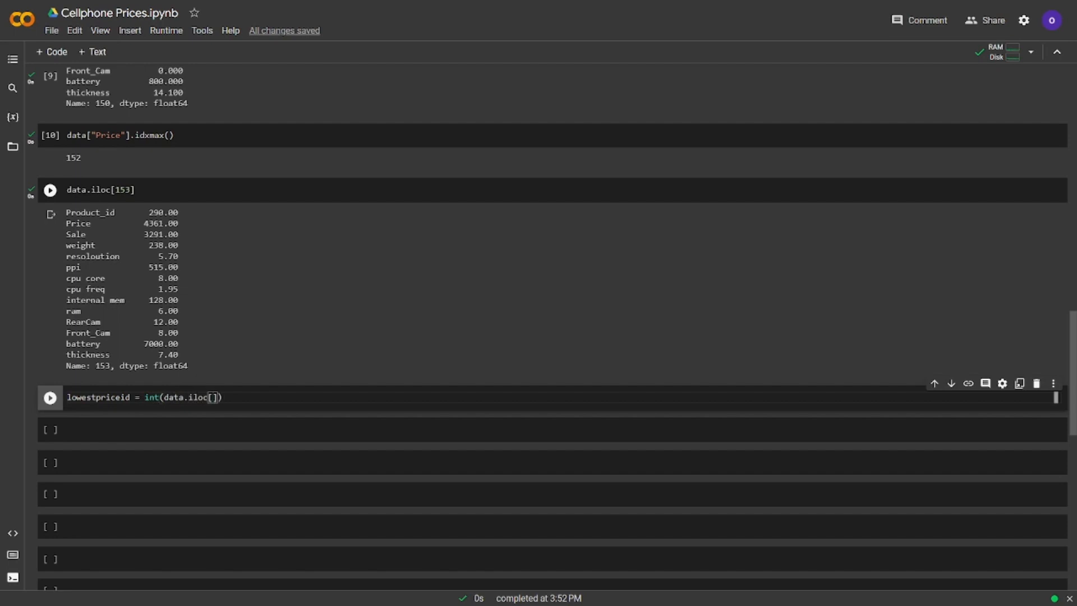
text(150][0])
Assign lowestpriceid and highestpriceid as int(data.iloc[150][0]) and int(data.iloc[153][0]).
key(Return)
text(highestpriceid = int(data.i)
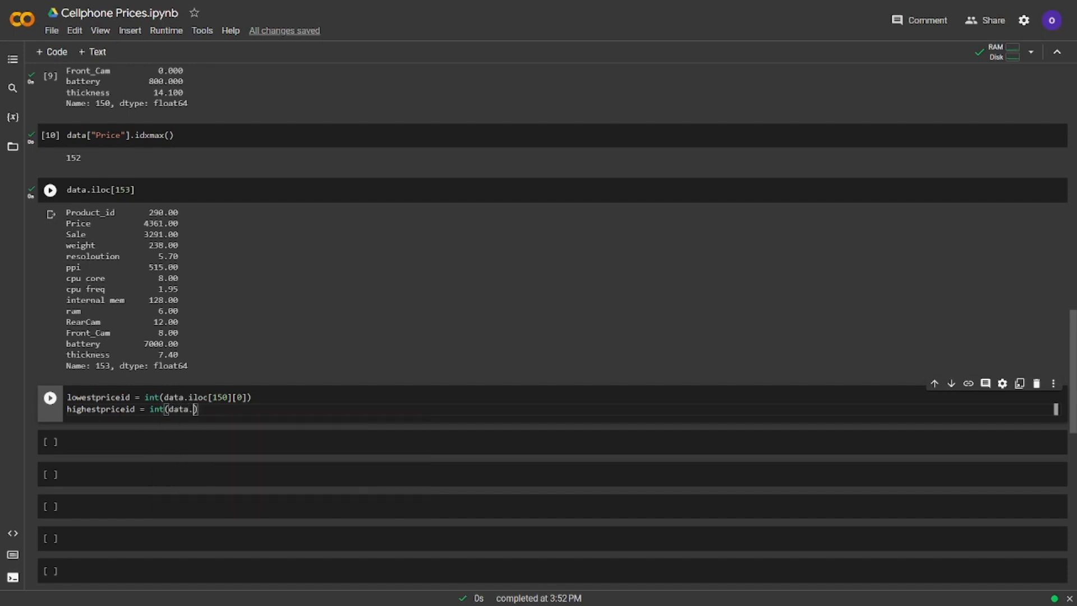
text(loc[)
text(153])
text([0])
key(ctrl+Return)
key(Down)
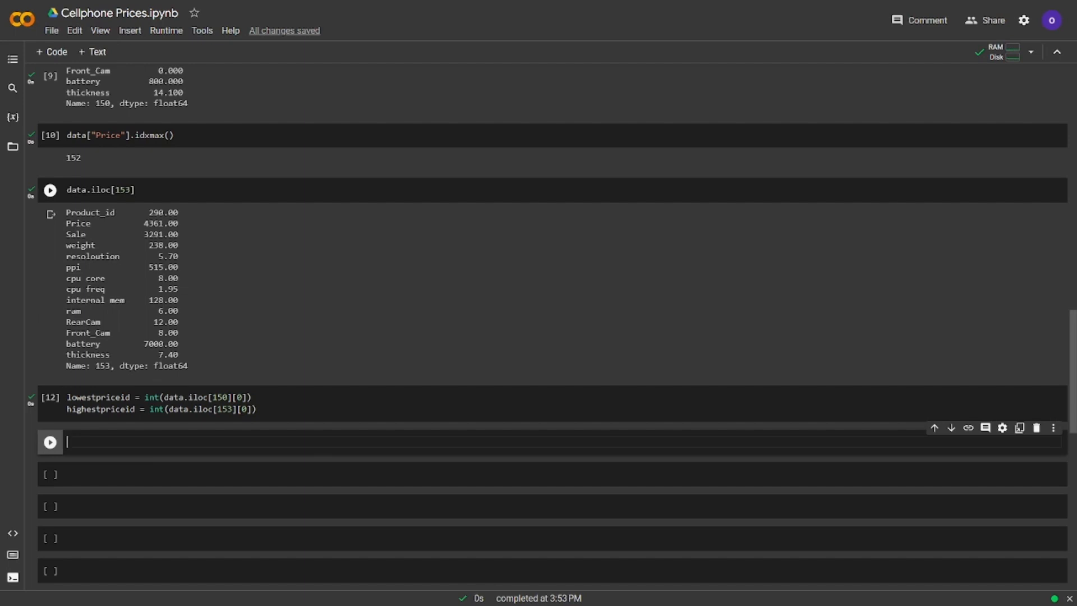
text(print(f")
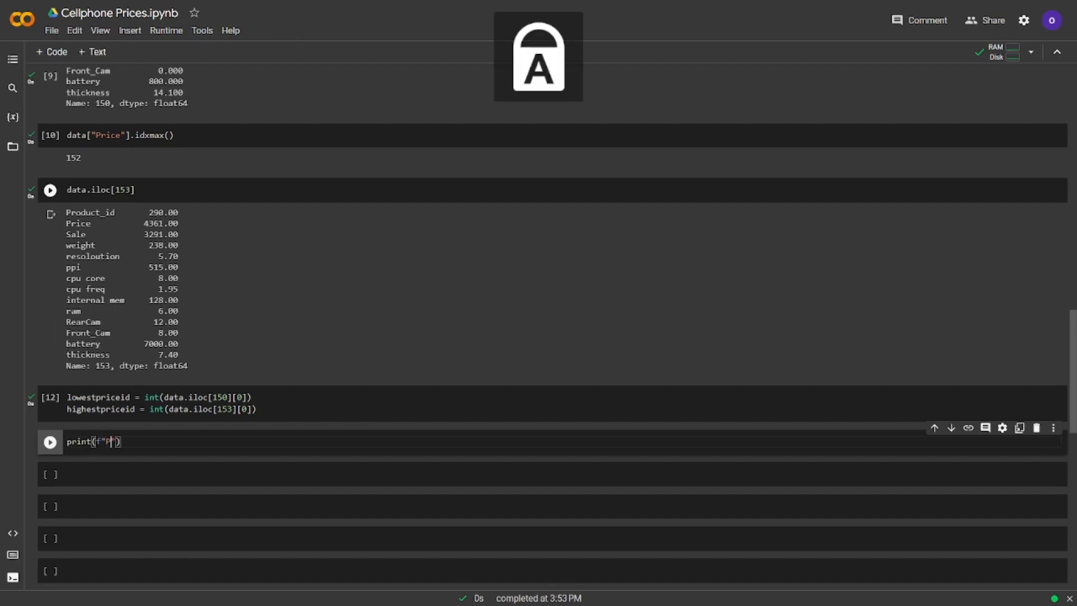
text(Product id of lowest price celpphone)
Print an f-string reporting lowest-price cellphone Product id 826 and highest-price Product id 290.
key(BackSpace)
key(BackSpace)
key(BackSpace)
key(BackSpace)
key(BackSpace)
text(lphone is)
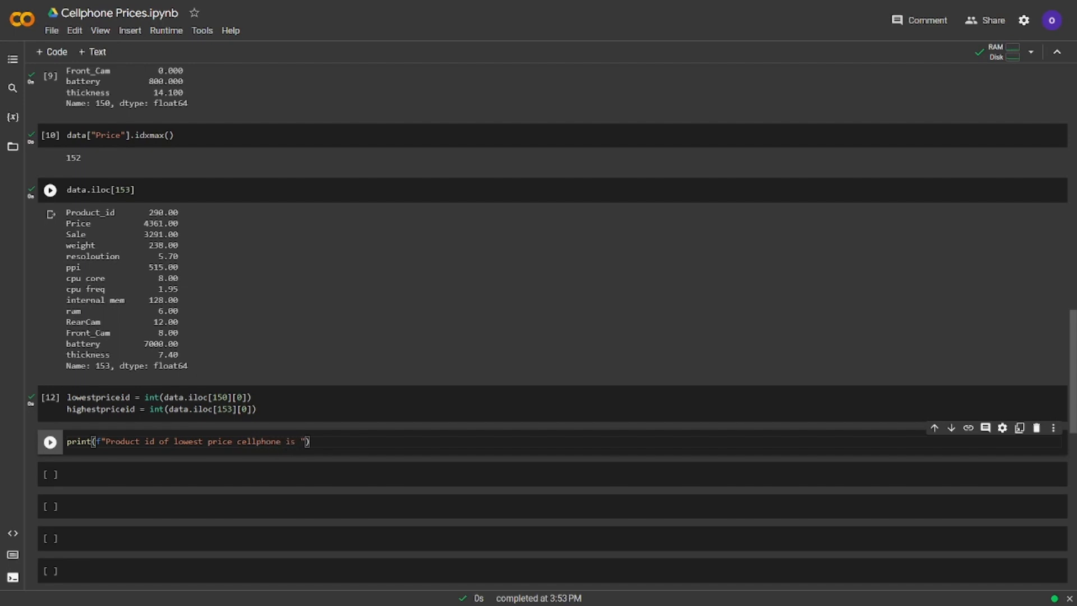
text( {lowestpriceid".)
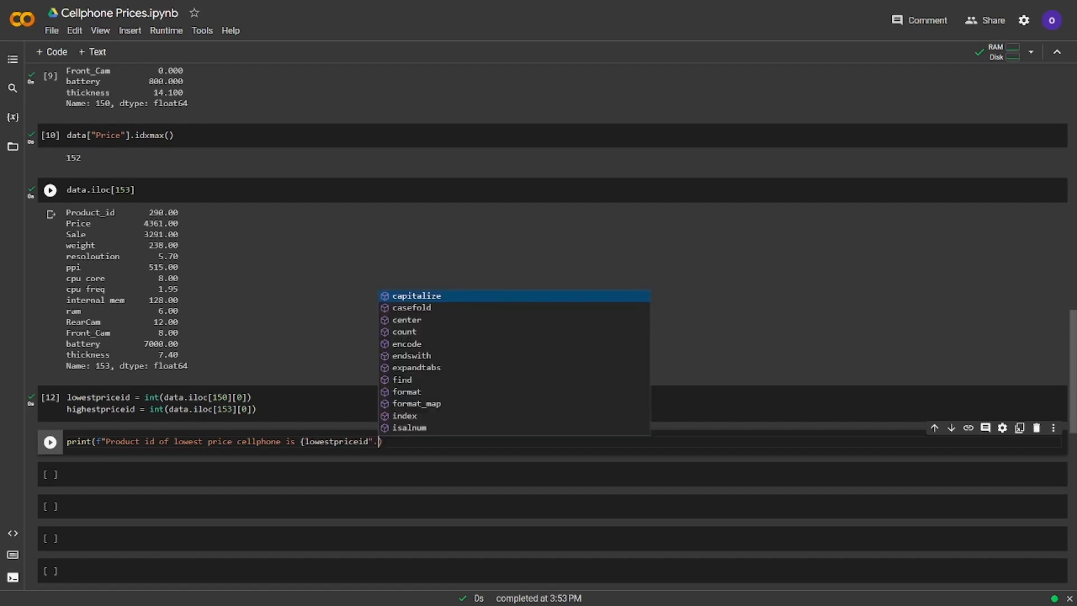
key(BackSpace)
key(BackSpace)
text(}")
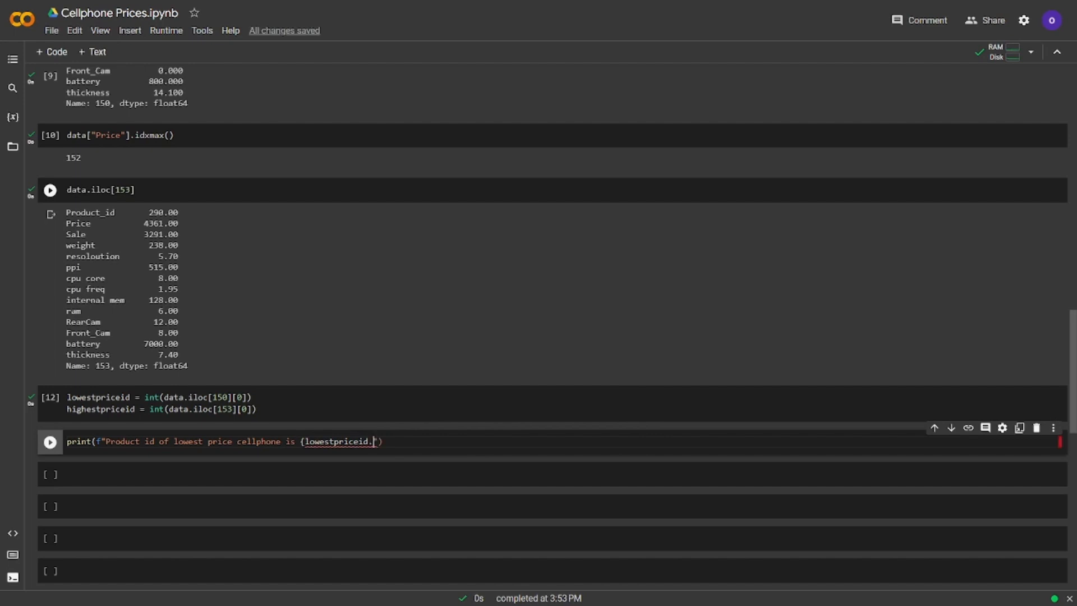
key(Left)
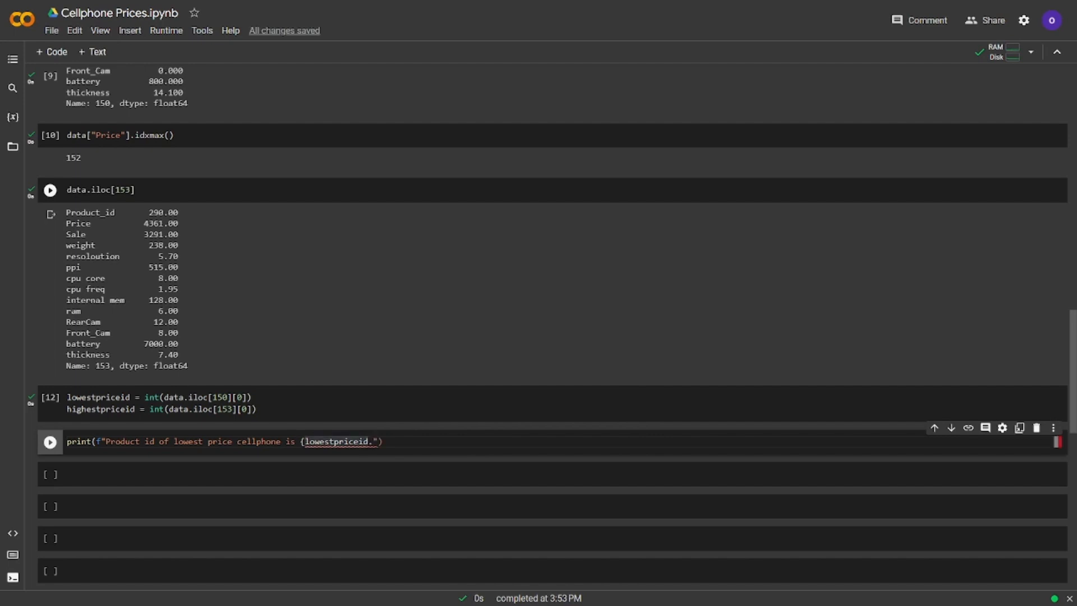
text(})
key(Right)
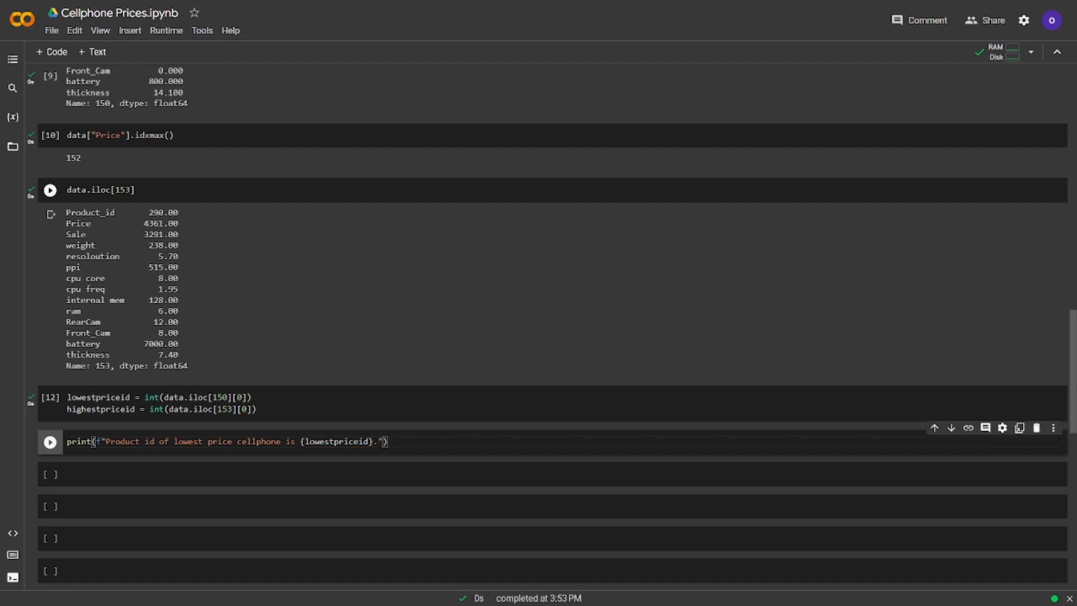
key(Caps_Lock)
text(P)
key(Caps_Lock)
text(roduct id )
text(of highest price cellphone is )
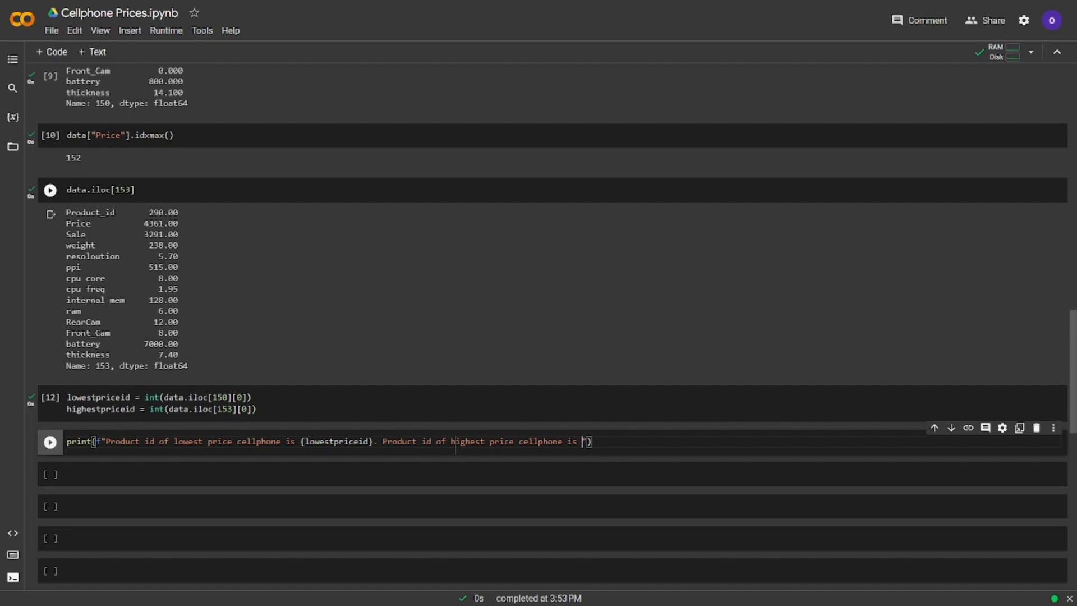
text({highestpriceid)
text(})
key(Right)
key(Right)
key(Left)
key(Left)
text(.)
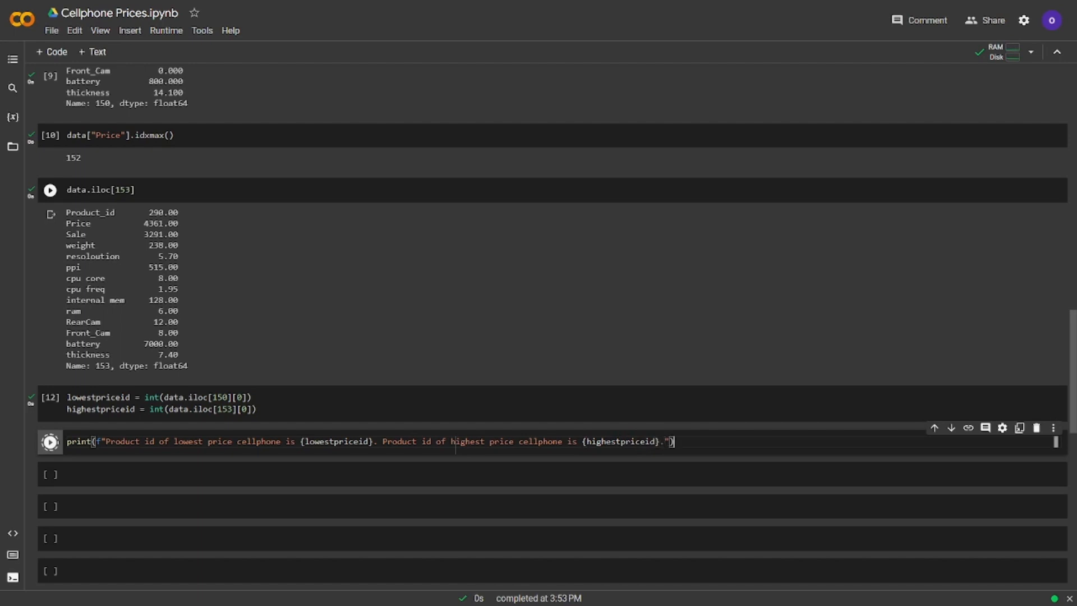
key(shift+Return)
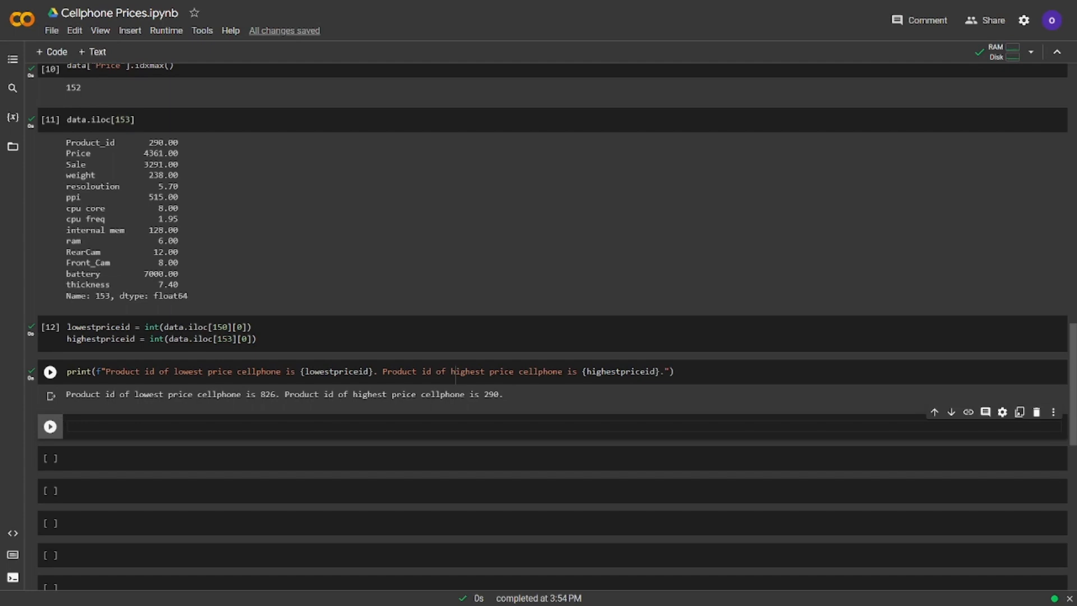
text(data.columns)
List data.columns, then keep only weight through thickness plus Price, dropping Product_id and Sale.
key(shift+Return)
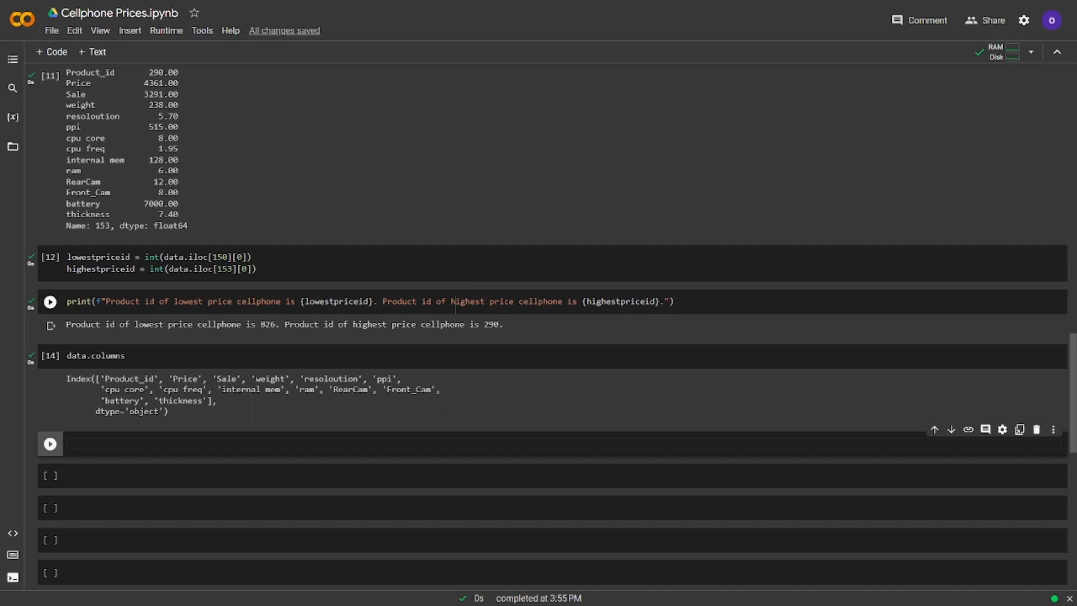
text(data = )
text(data)
text([["weight","resoloution","ppi","cpu core","cpu freq","internal mem","ram","RearCam","Front_Cam","battery","thickness","Price)
key(shift+Return)
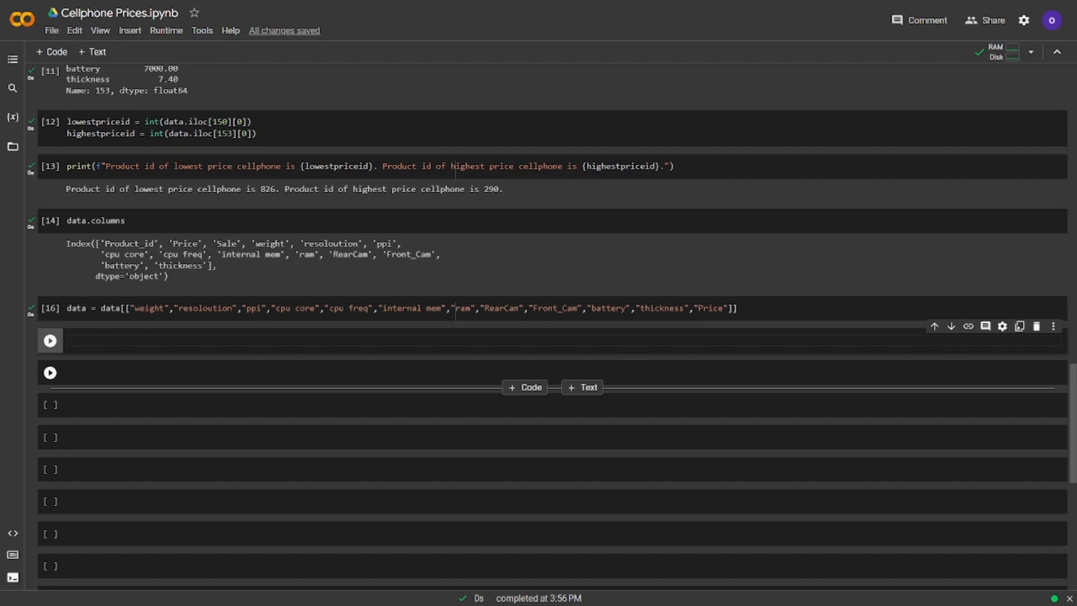
text(da)
text(ta.columns)
key(ctrl+Return)
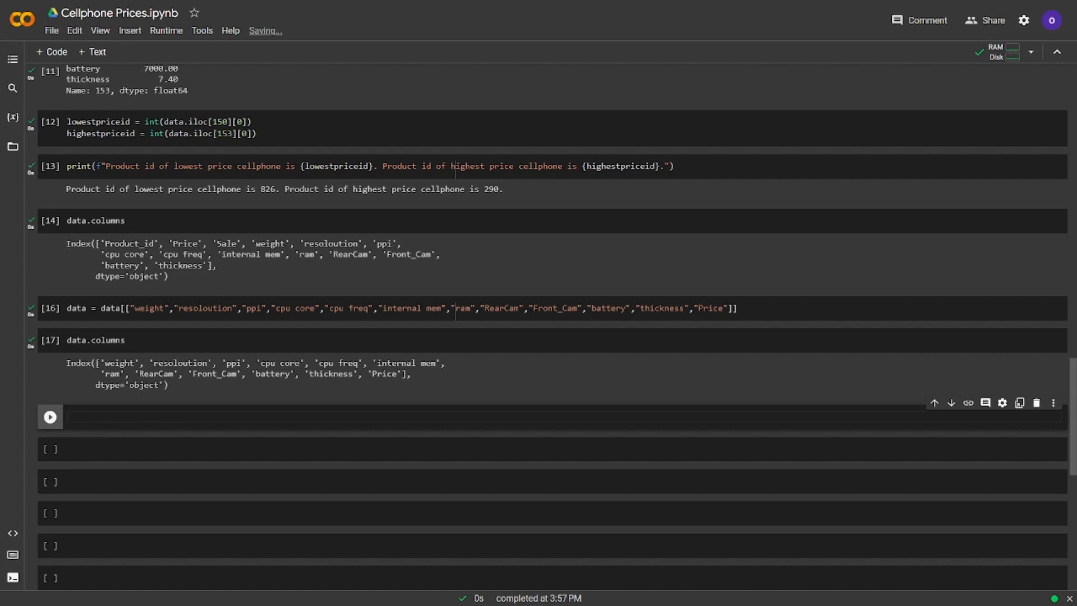
text(data.duplicated().sum())
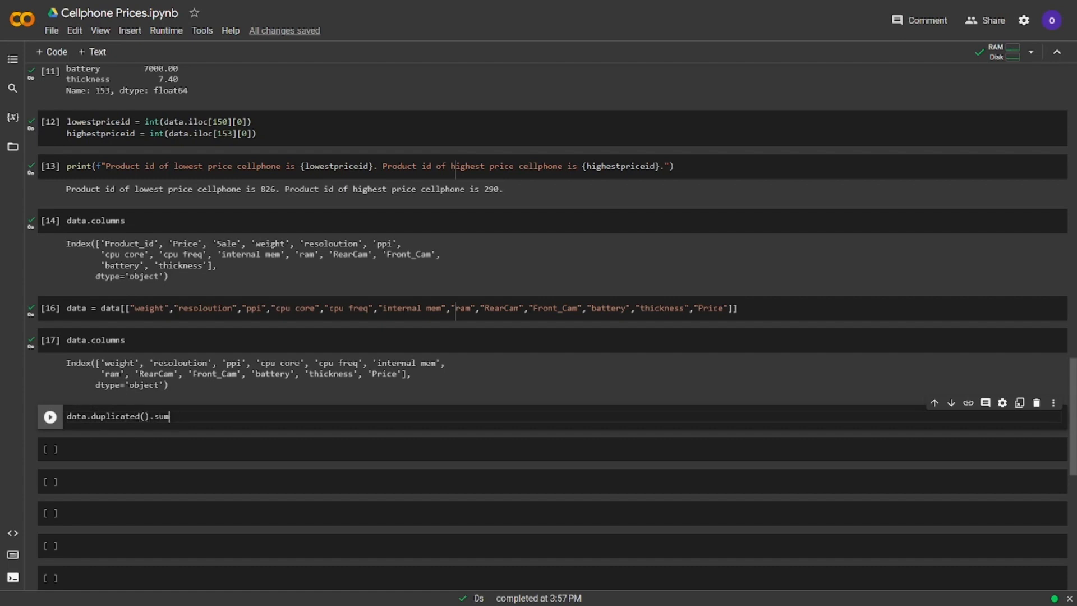
Count 78 duplicate rows, drop them with drop_duplicates(inplace=True), and recheck the count is 0.
key(shift+Return)
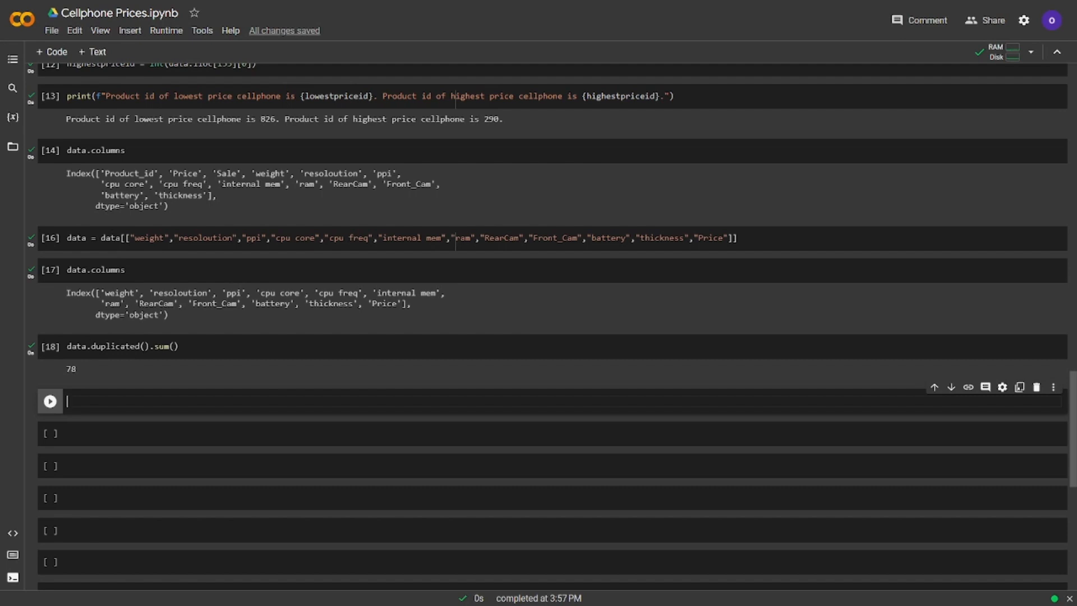
text(data.drop_duplicates(inplace =)
key(Caps_Lock)
text(T)
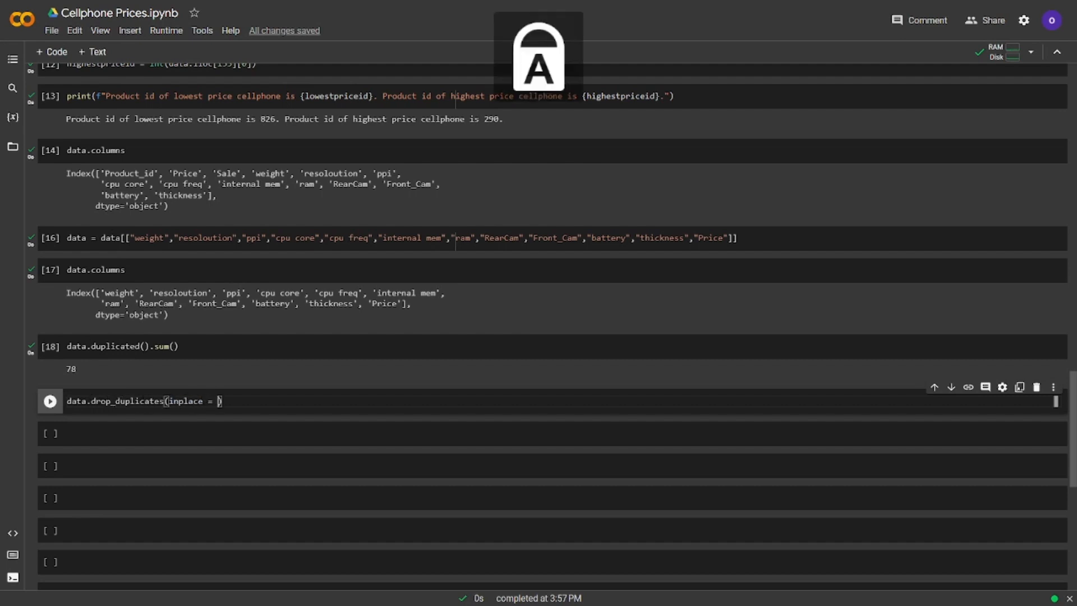
key(Caps_Lock)
text(rue)
key(shift+Return)
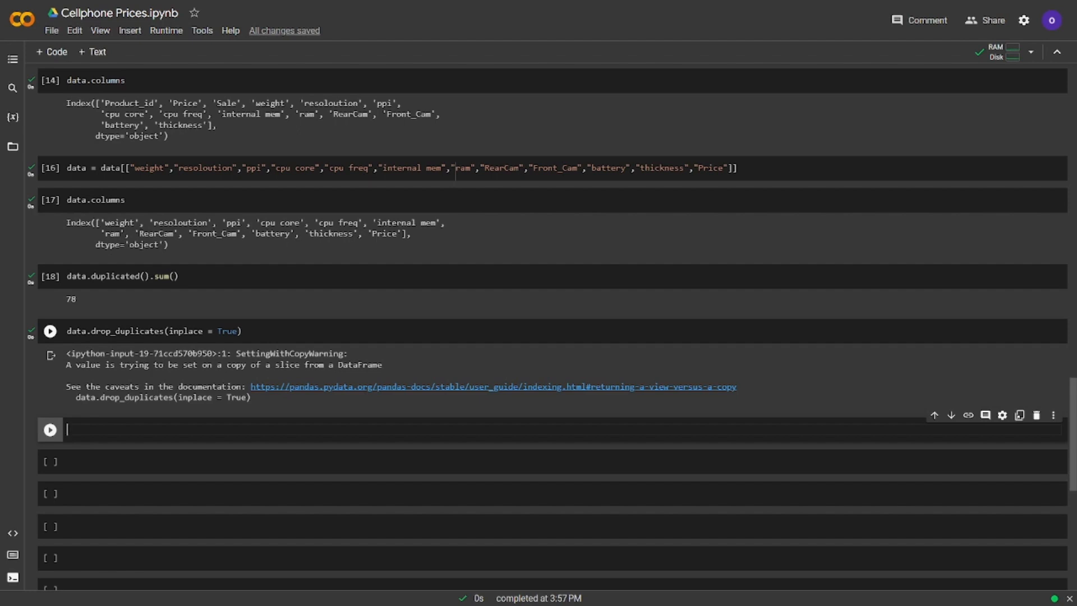
text(data.duplicated().sum())
key(shift+Return)
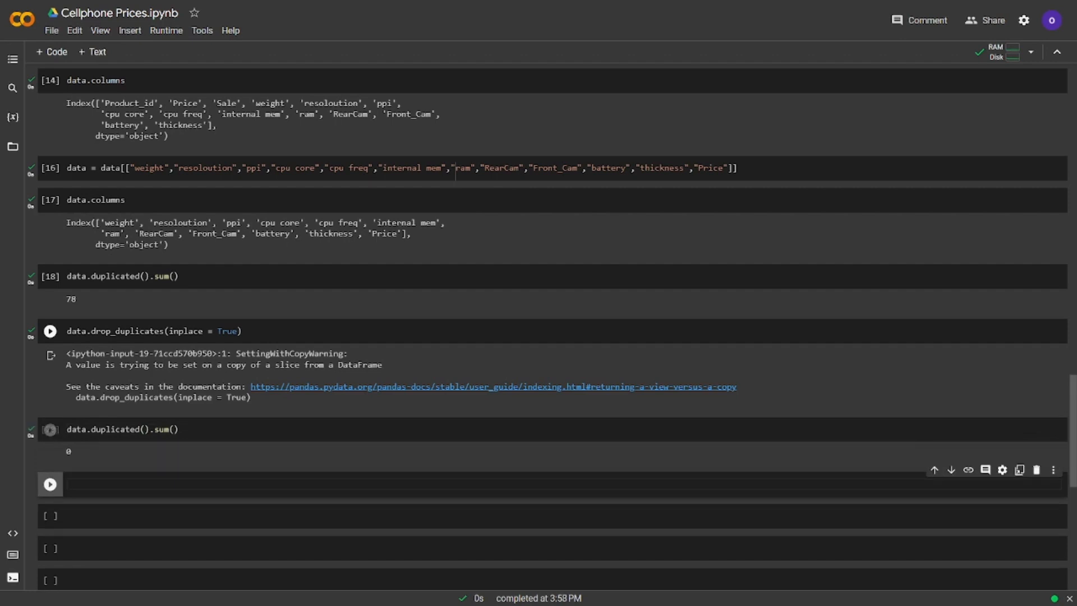
scroll(539, 336, down, 1)
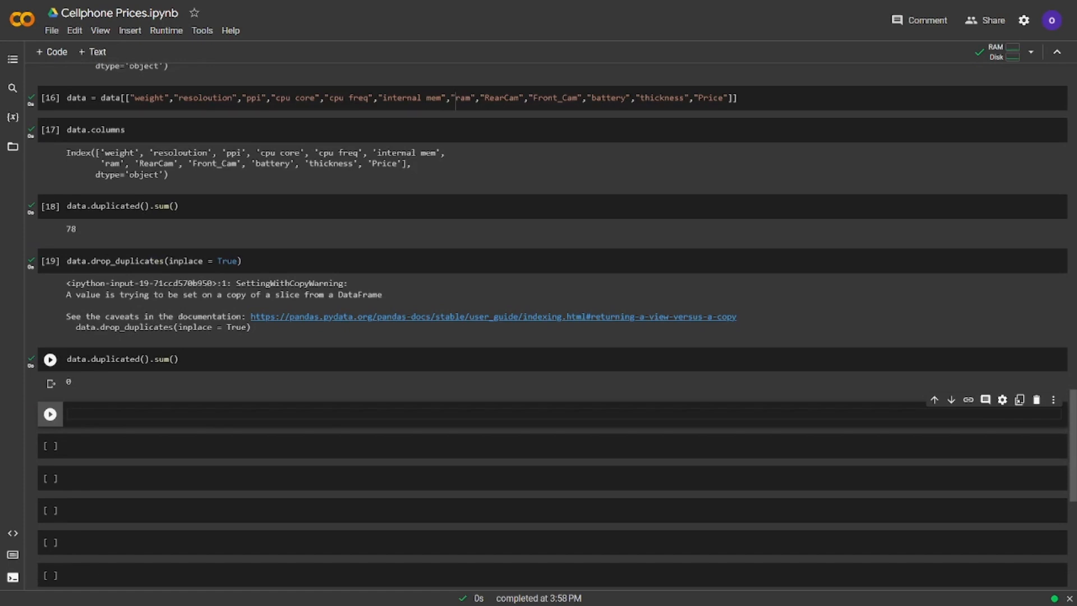
text(data.isna()c)
Run data.isna().sum() to confirm zero missing values in all 12 columns.
key(BackSpace)
text(.sum())
key(ctrl+Return)
key(shift+Return)
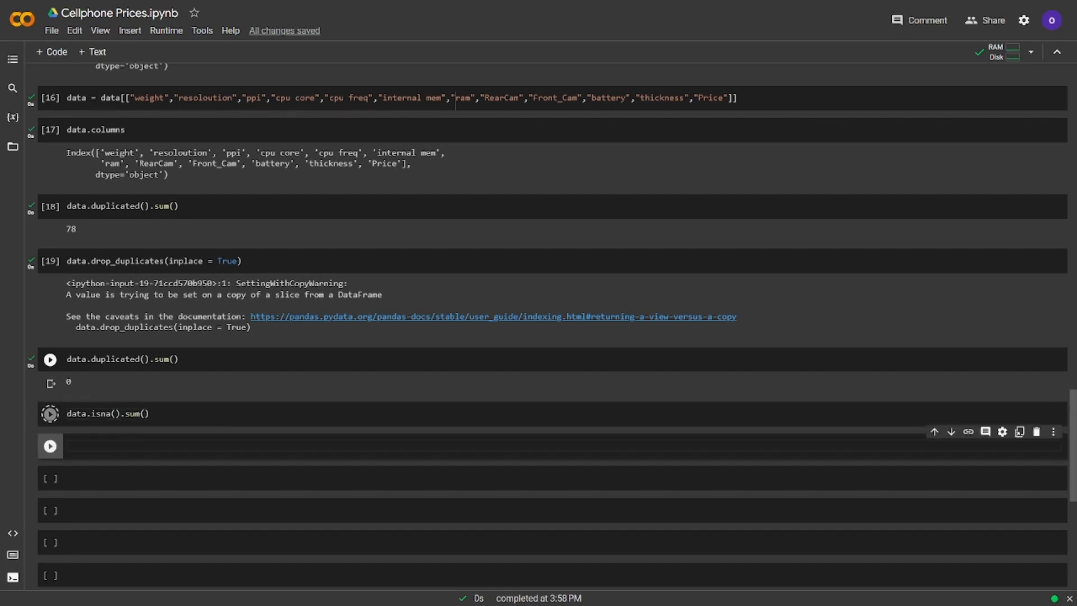
scroll(540, 405, down, 1)
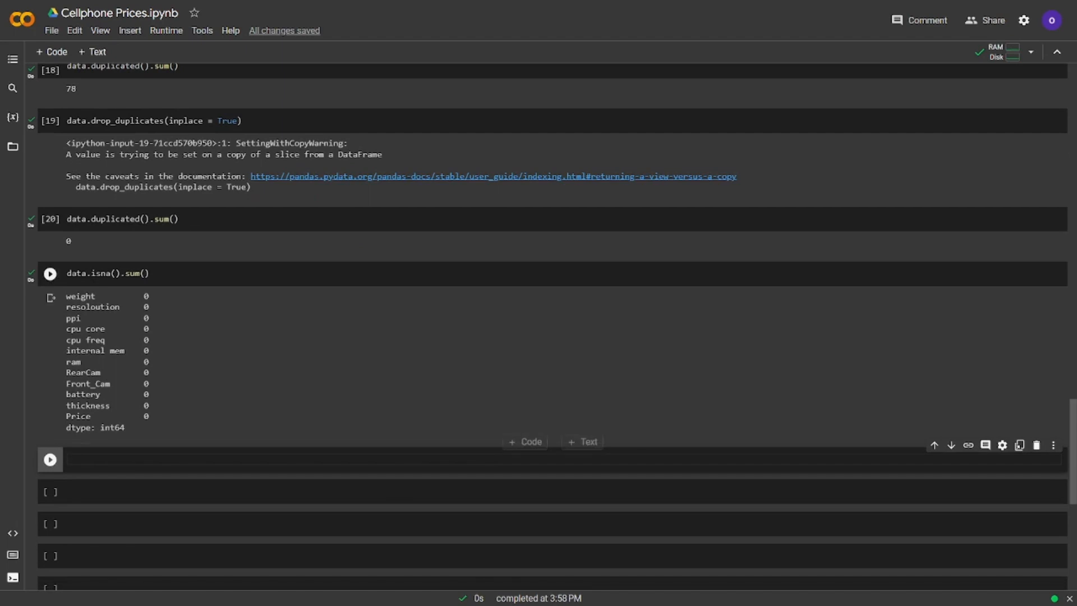
scroll(539, 404, down, 1)
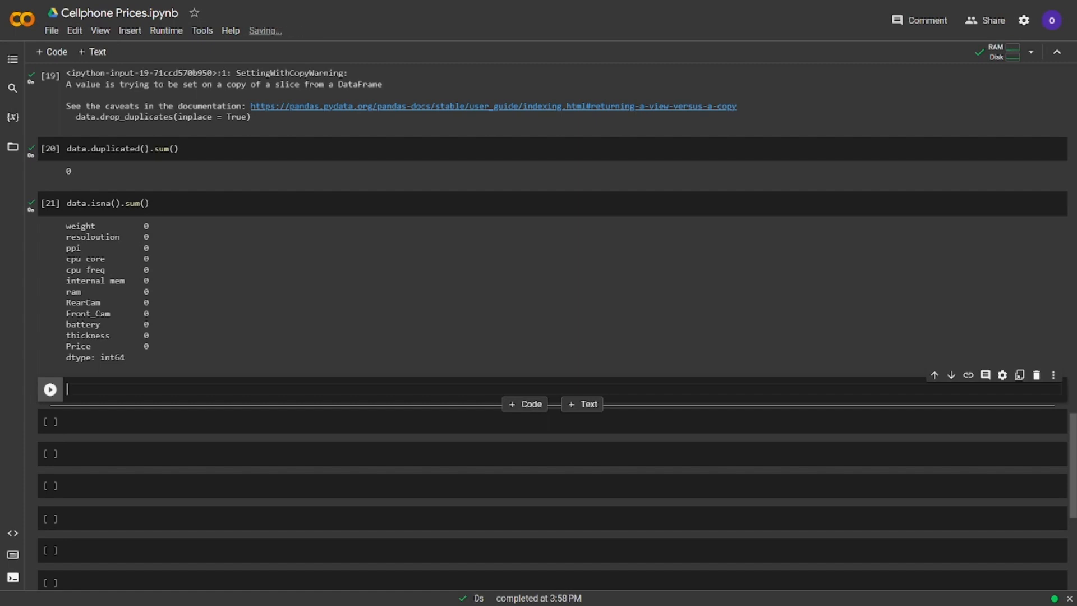
text(data.corr())
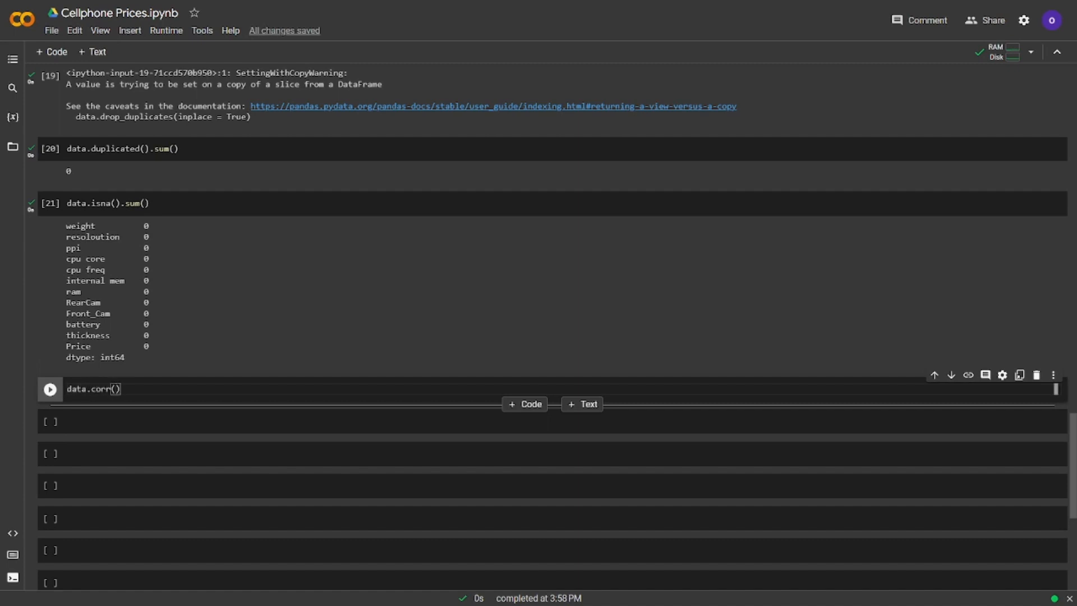
text(["Price"])
text(.sort_values()
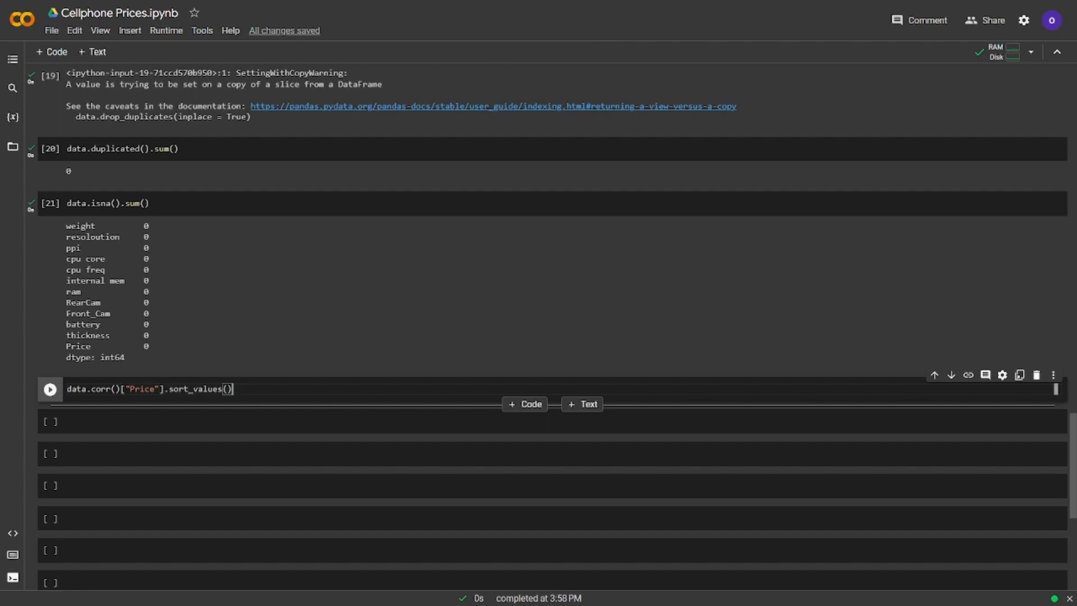
text(ascending = False)
Run data.corr()["Price"].sort_values(ascending = False) to rank features by Price correlation.
key(shift+Return)
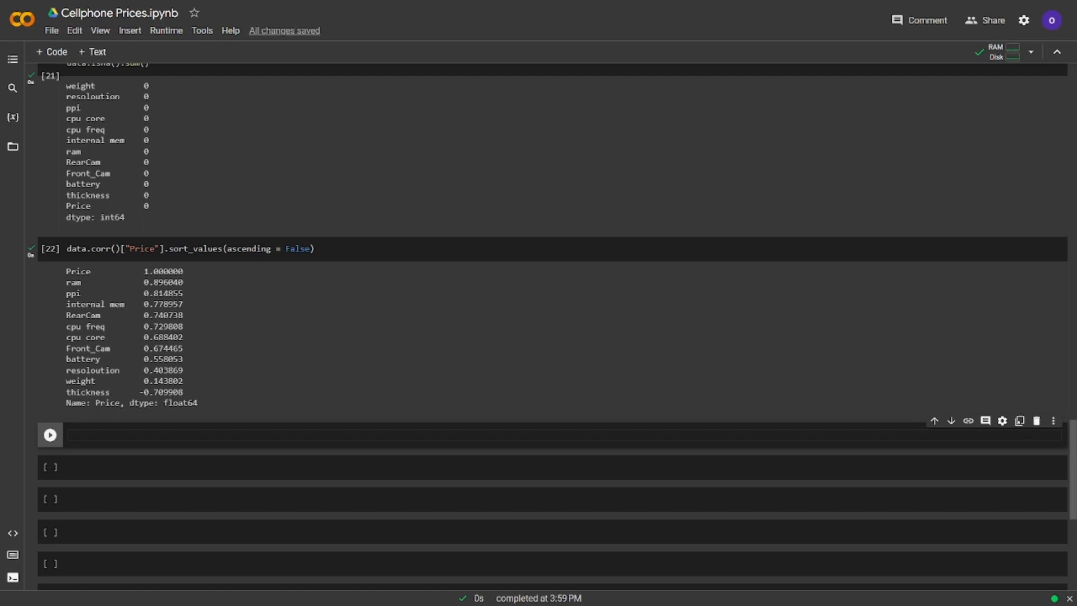
text(import matplotlib as plt)
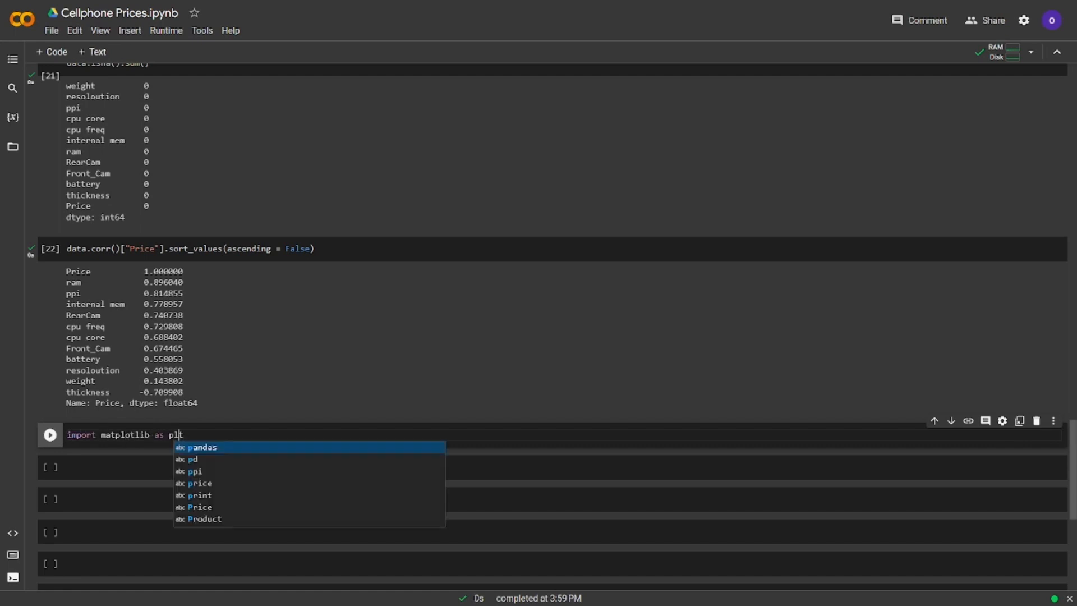
Import matplotlib.pyplot as plt and seaborn as sns and run the cell.
key(Escape)
key(Left)
key(Left)
key(Left)
text(.pyplot)
key(Right)
key(Right)
key(Right)
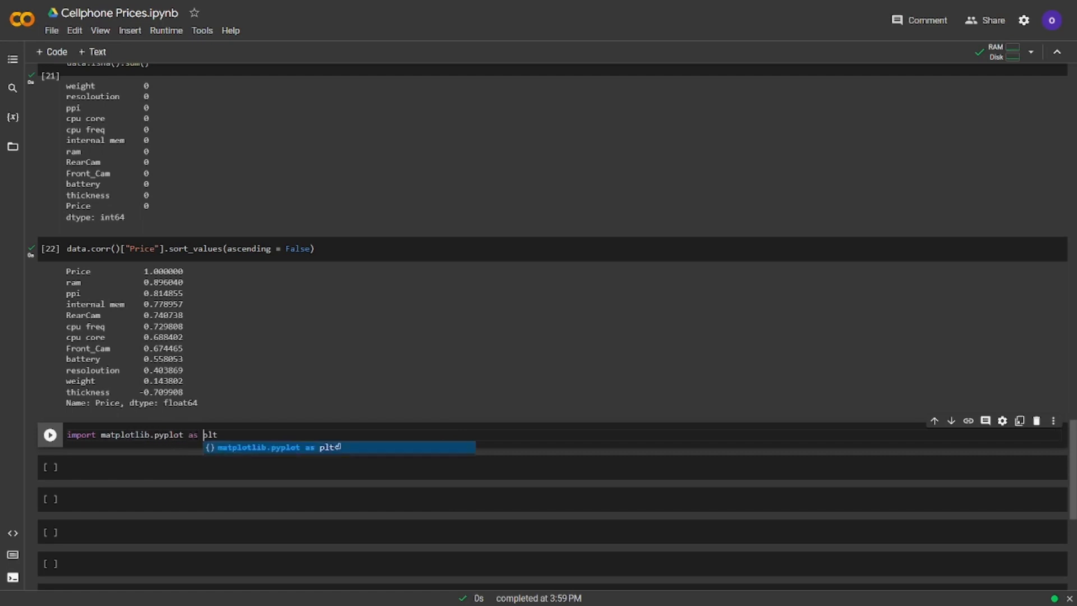
key(Right)
key(Right)
key(Right)
key(Return)
text(import seaborn as sns)
key(shift+Return)
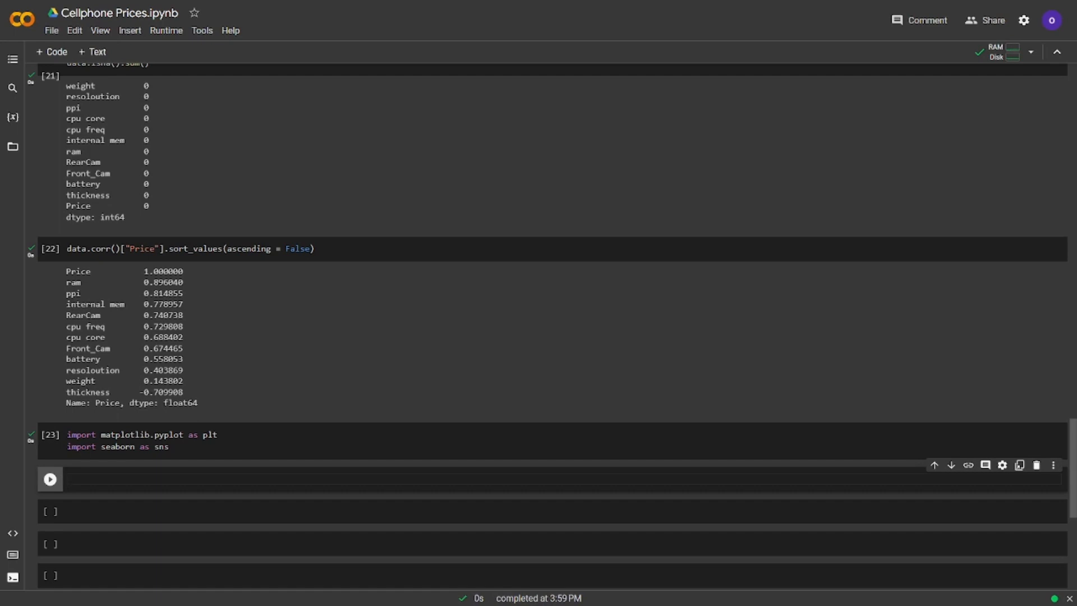
scroll(538, 253, down, 1)
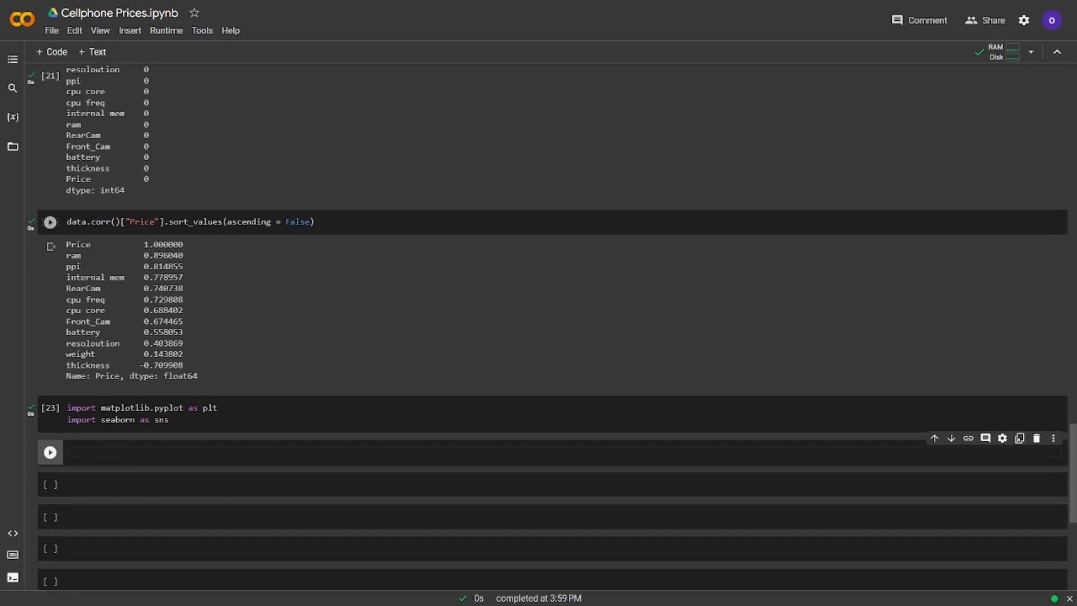
scroll(539, 337, down, 3)
text(sns.heatmap)
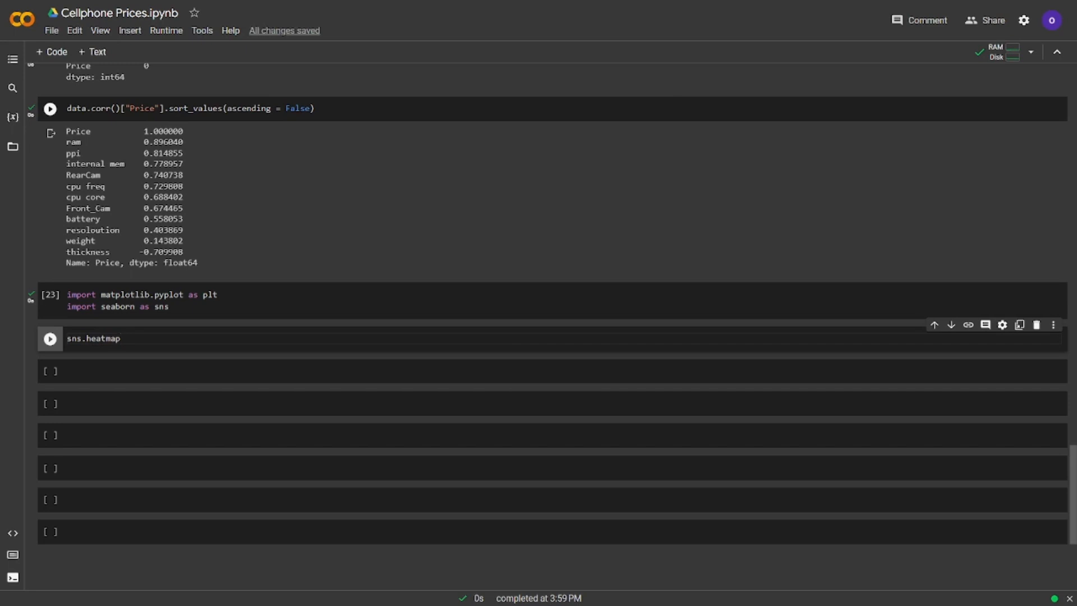
text((data.corr())
text(,annot = True)
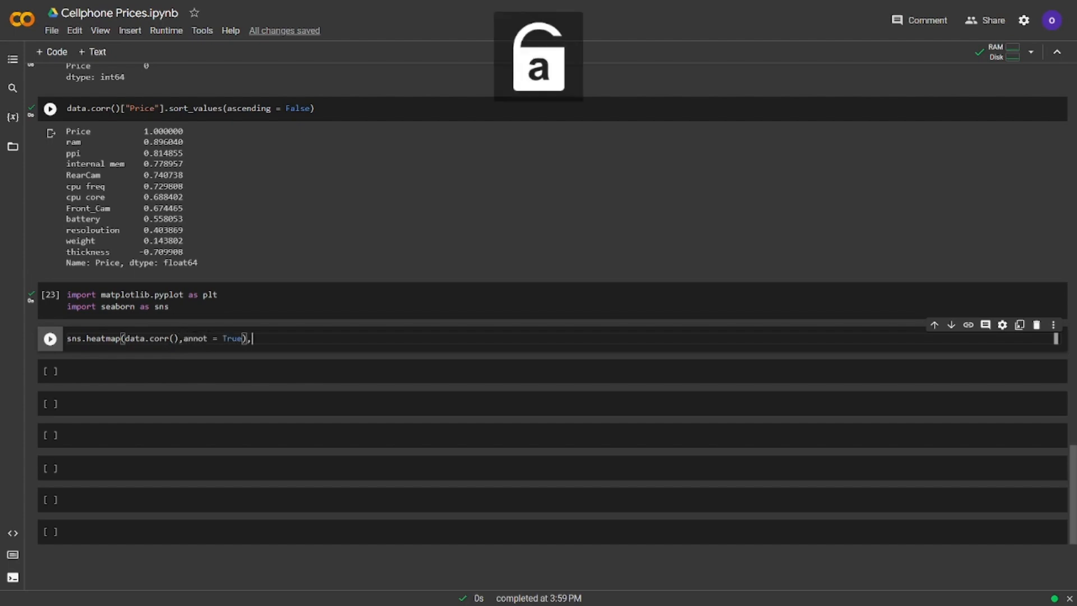
text(),)
Render sns.heatmap(data.corr(), annot = True, cmap = "rainbow") of all correlations.
key(BackSpace)
key(BackSpace)
text(,))
text(cmap = )
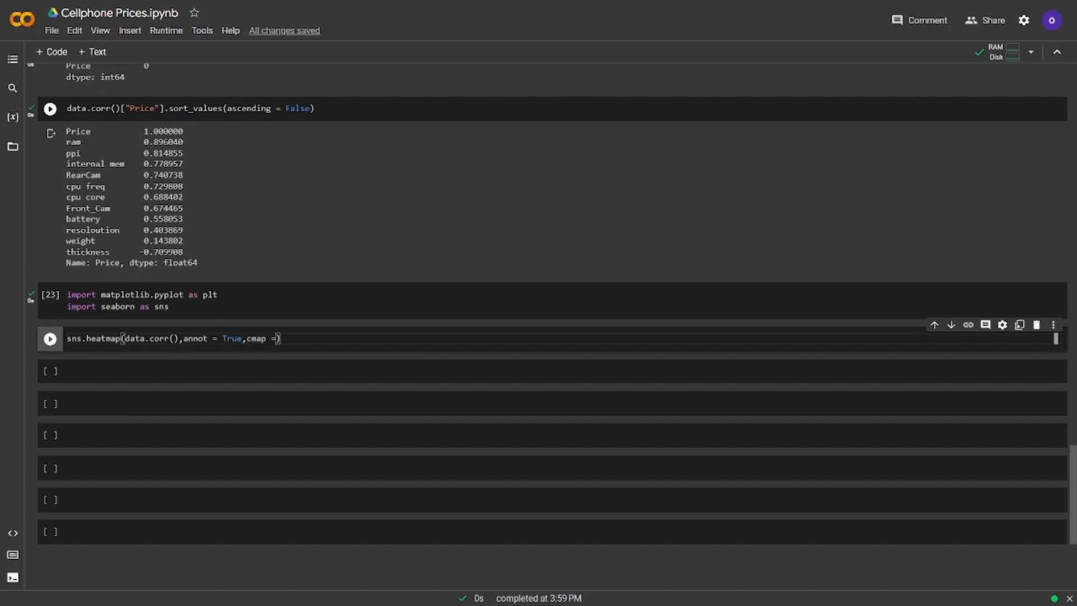
text("rainbow)
key(ctrl+Return)
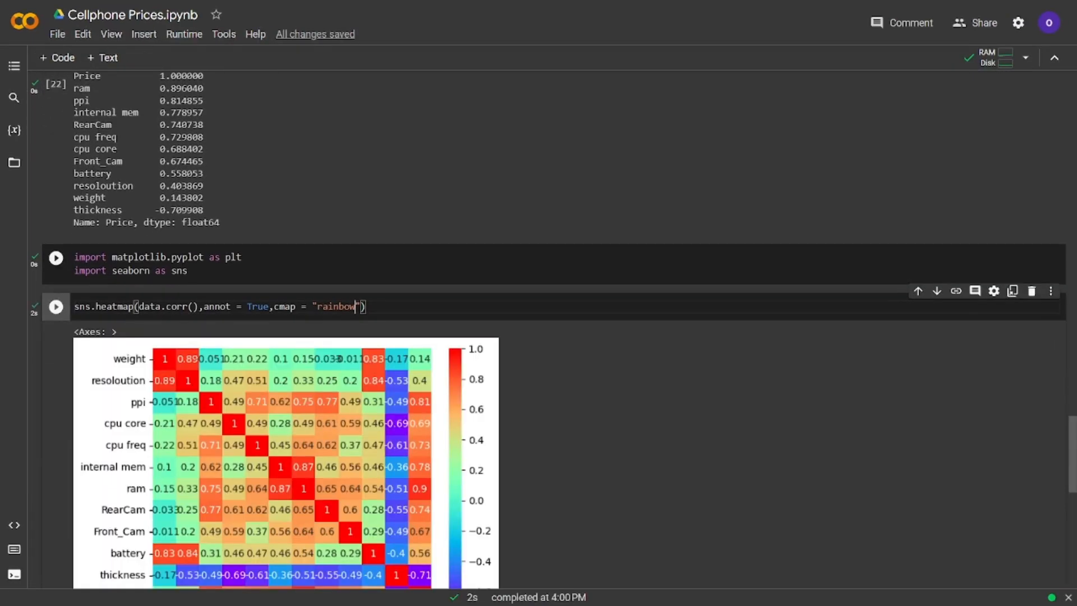
scroll(539, 337, down, 2)
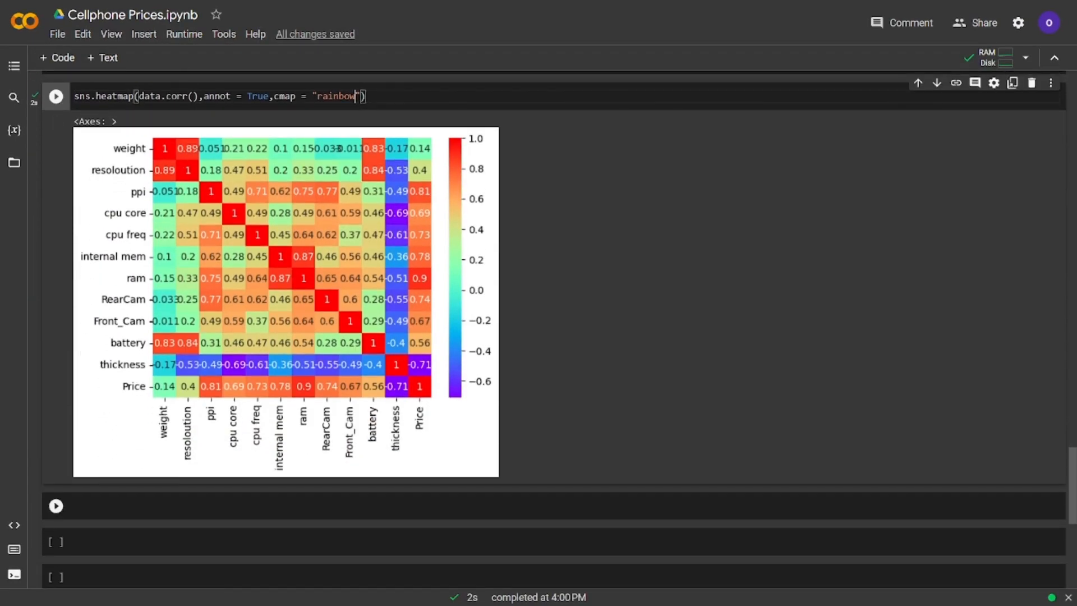
key(Down)
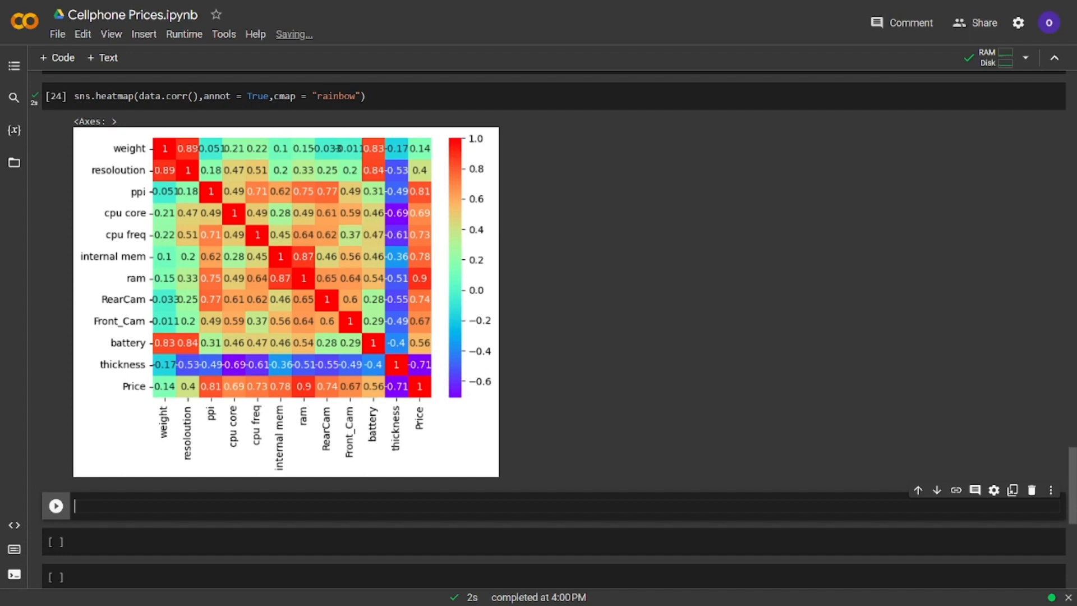
text(sns)
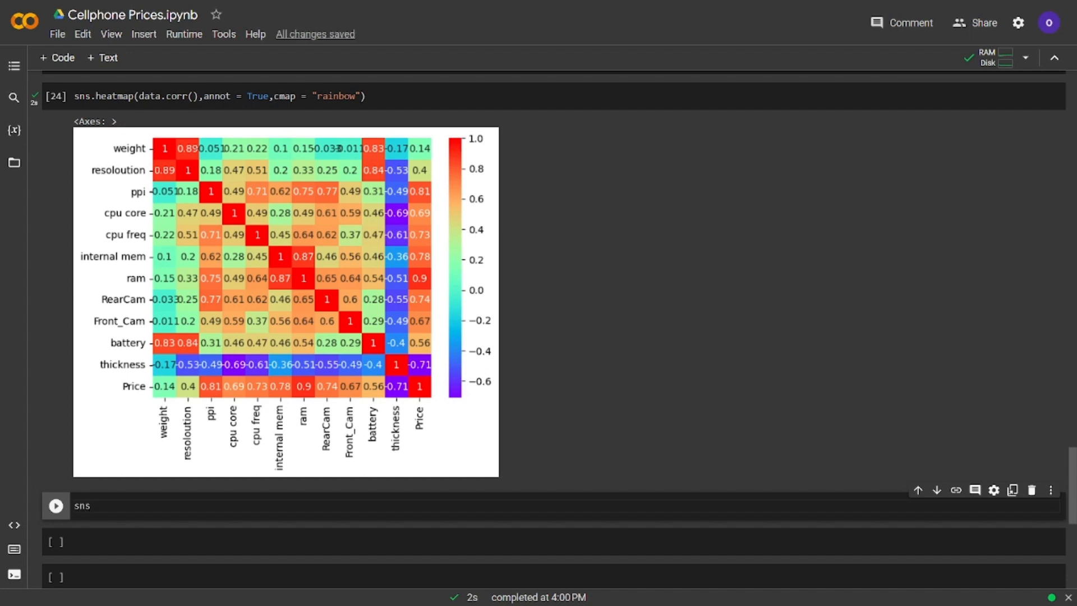
text(.pairplot(data)
key(ctrl+Return)
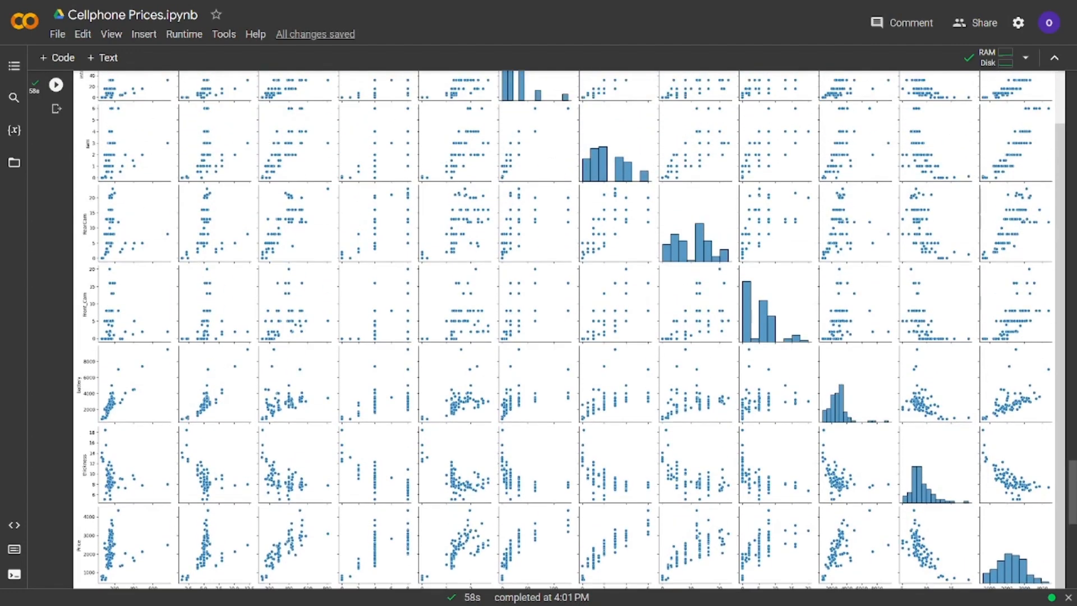
scroll(539, 337, up, 2)
scroll(538, 336, up, 1)
key(Down)
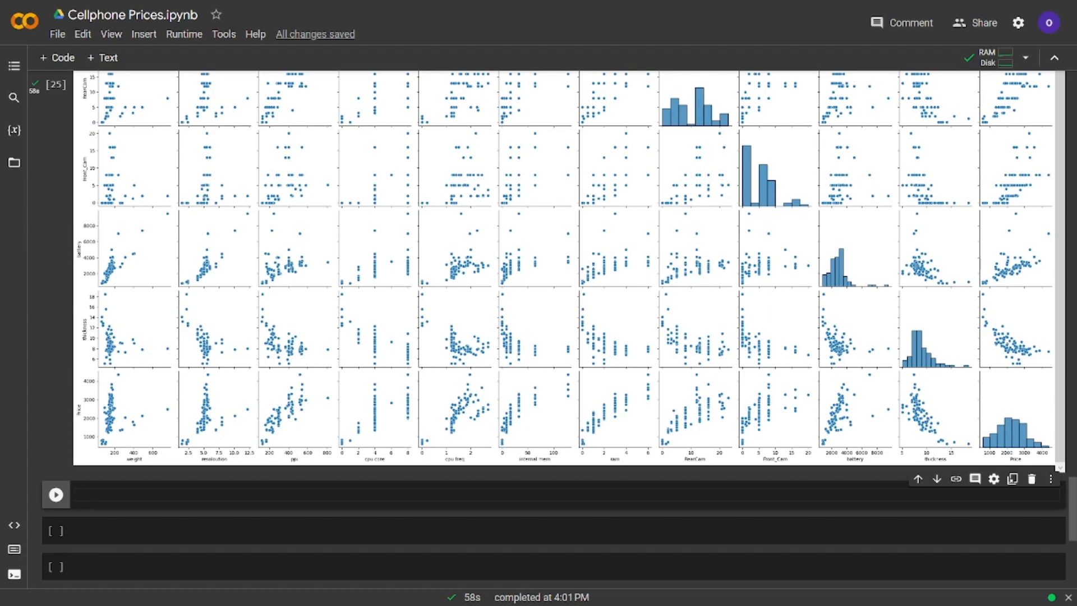
text(colorsforx = ["R)
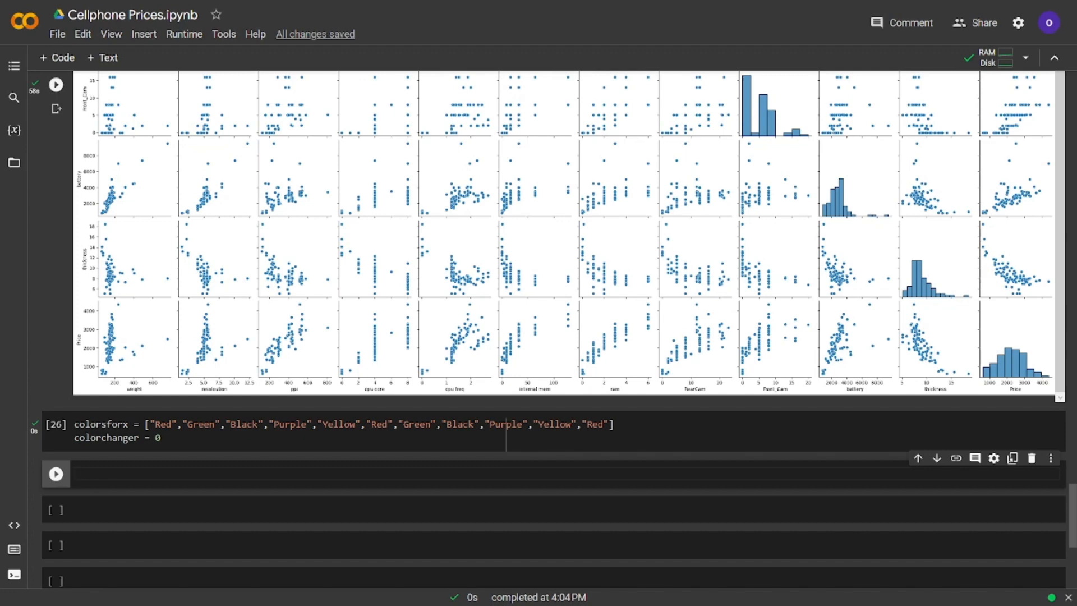
text(for i in data.columns)
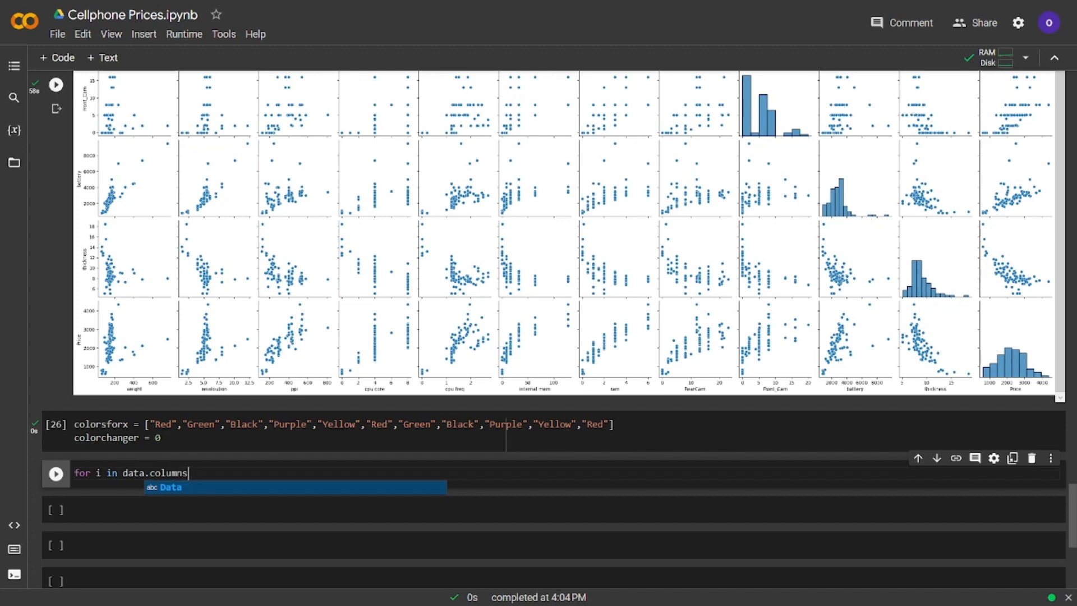
text([)
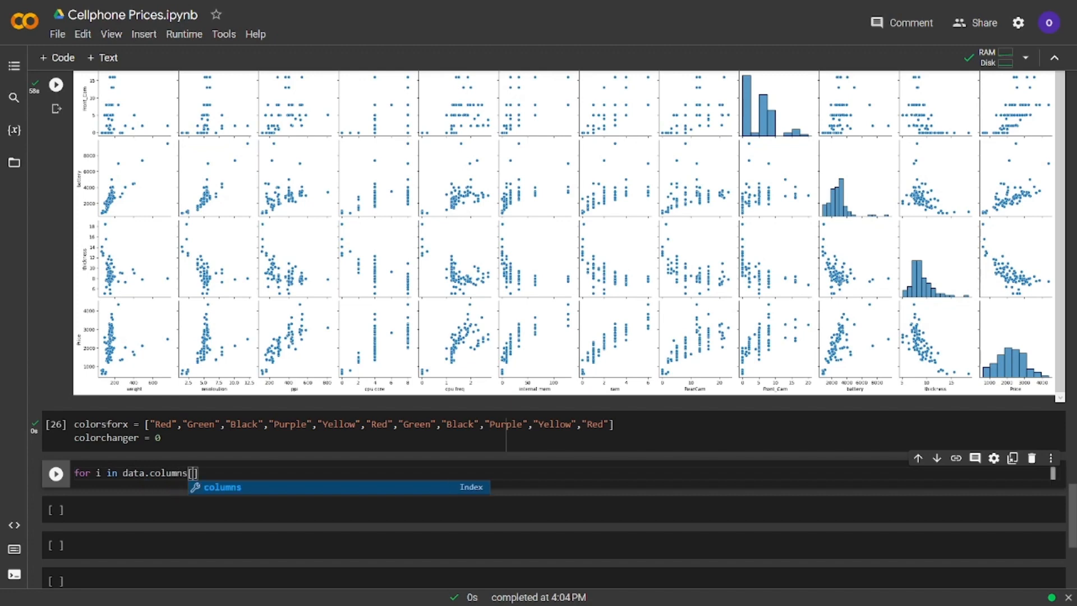
text(:)
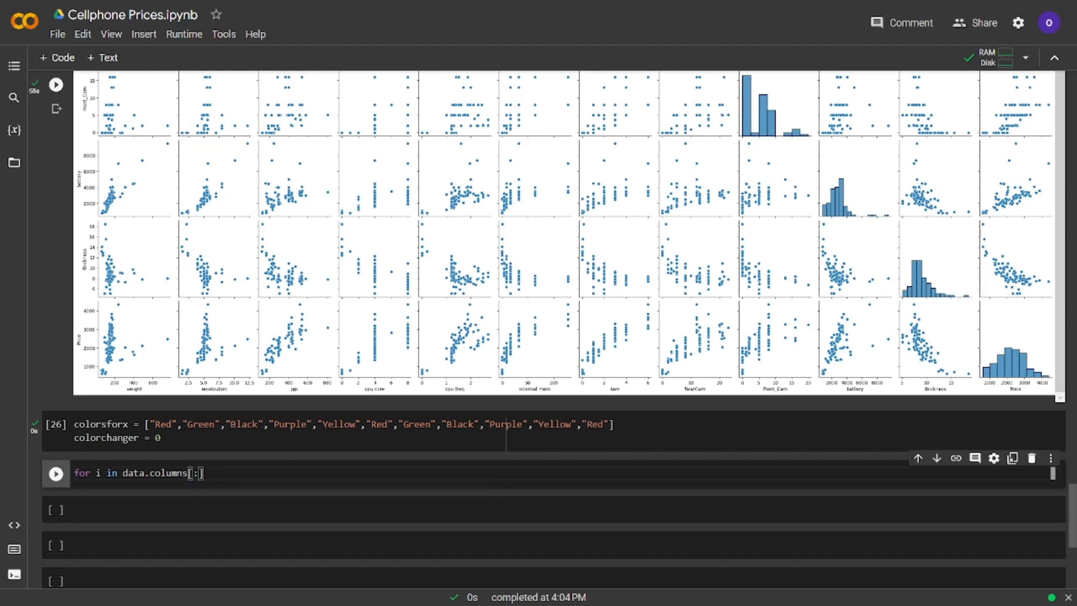
text(-1]:)
Loop over data.columns[:-1], scatterplotting each against Price with color=colorsforx[colorchanger], and run it.
key(Return)
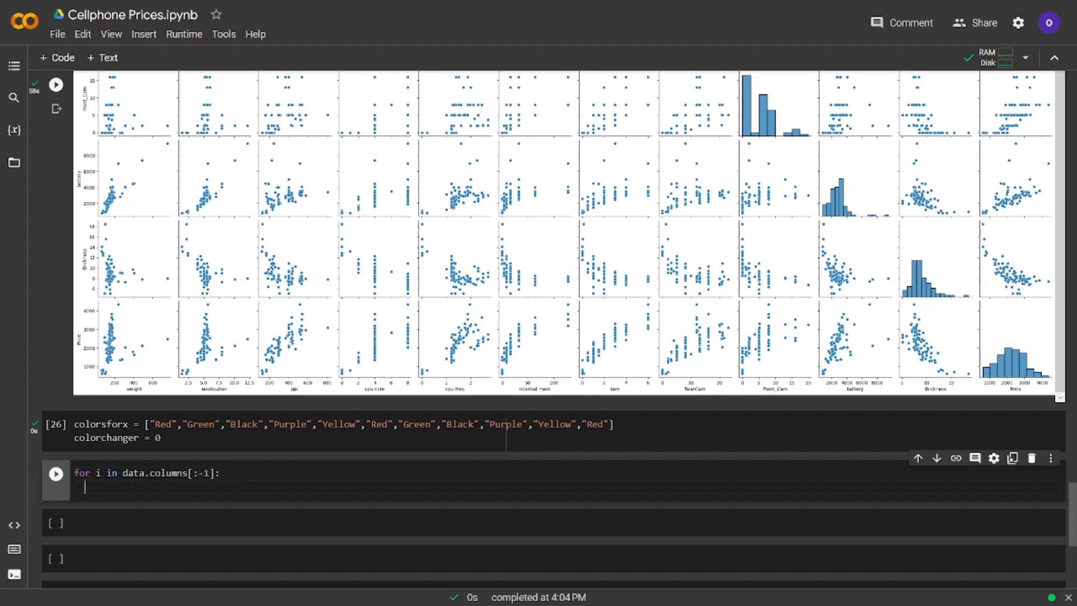
text(sns.scatterplot(data = data, x= )
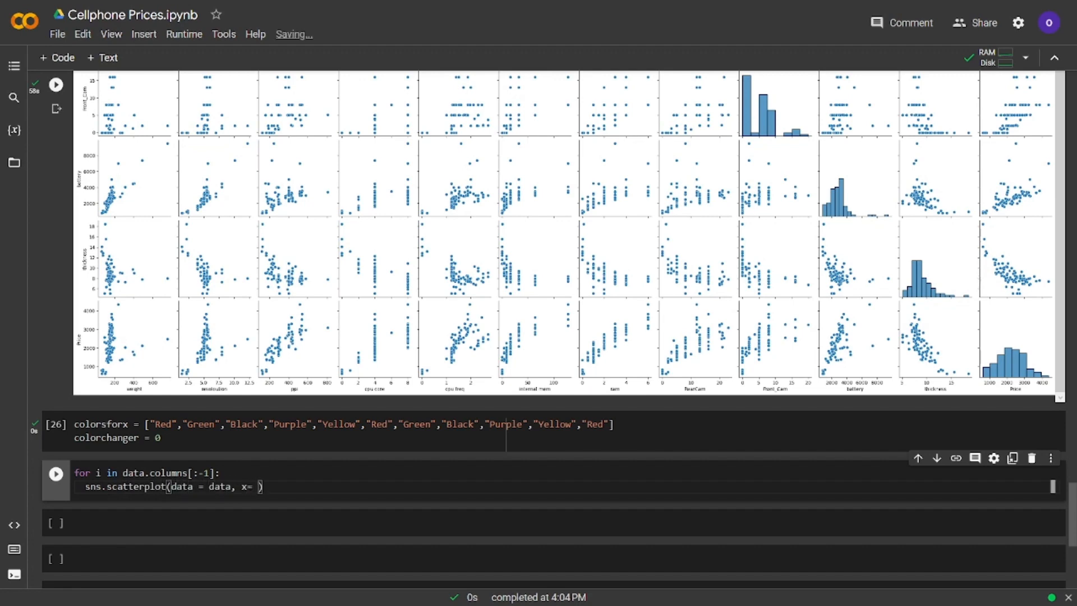
text(i,)
text( c)
key(BackSpace)
text(y = "Price")
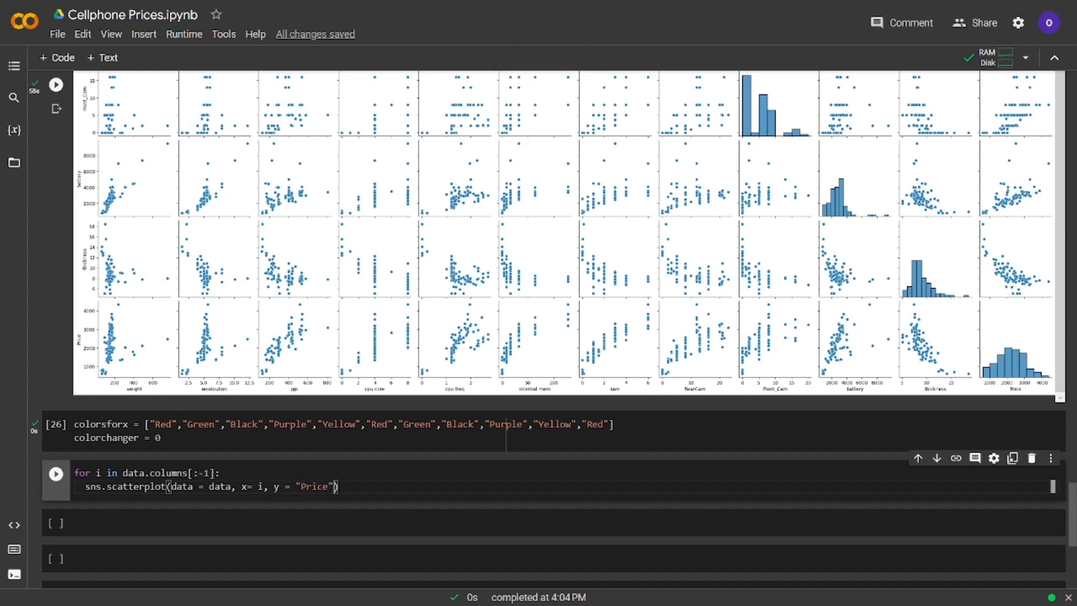
text(, color = )
text(colorsforx[color)
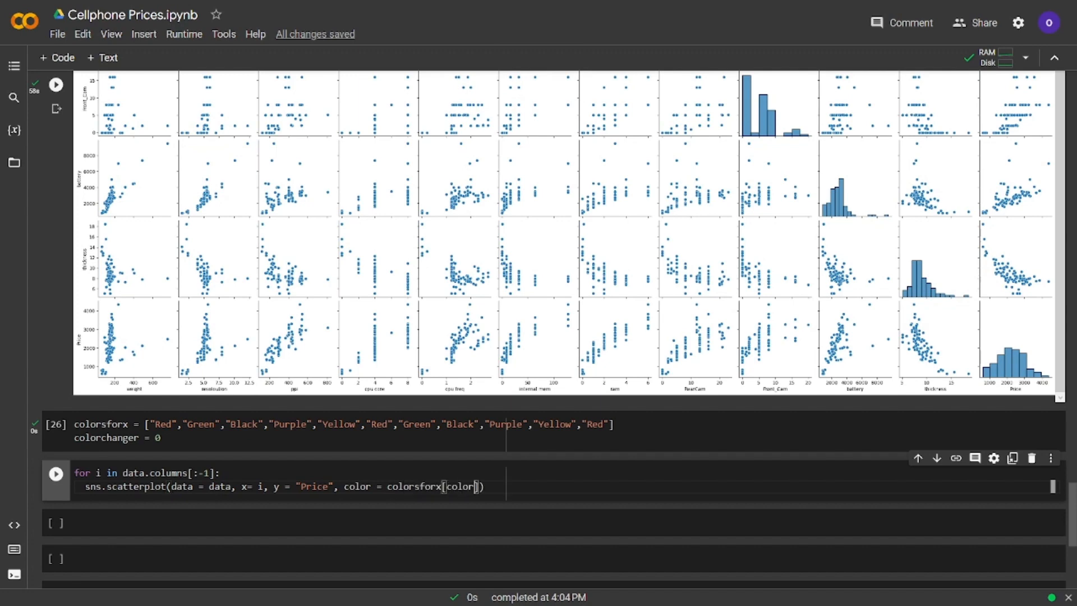
text(changer]))
key(Return)
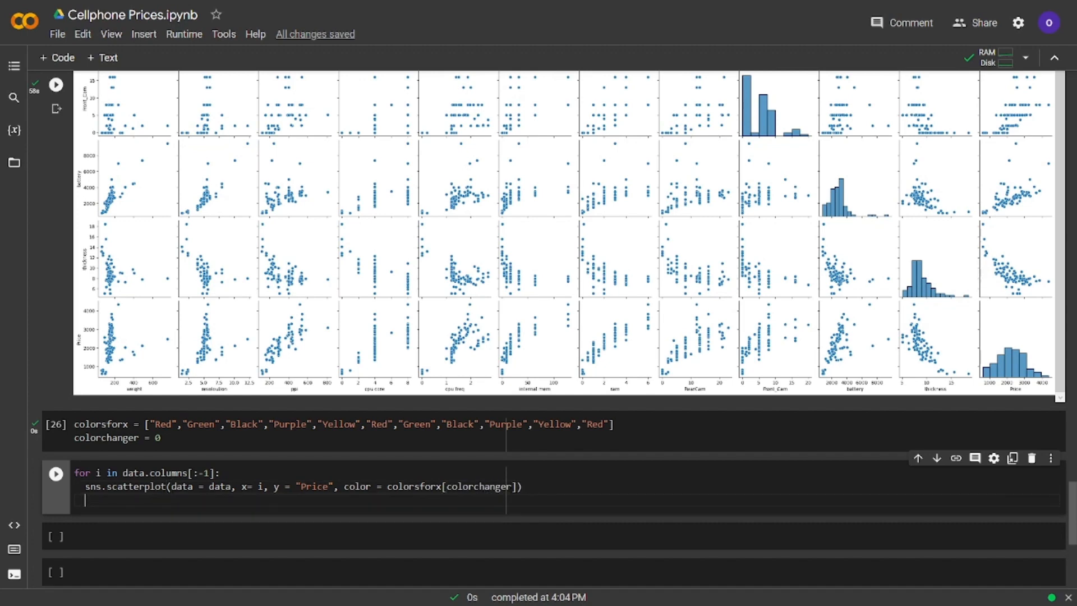
text(plt.show())
key(Return)
text(colorchanger +=1)
key(shift+Return)
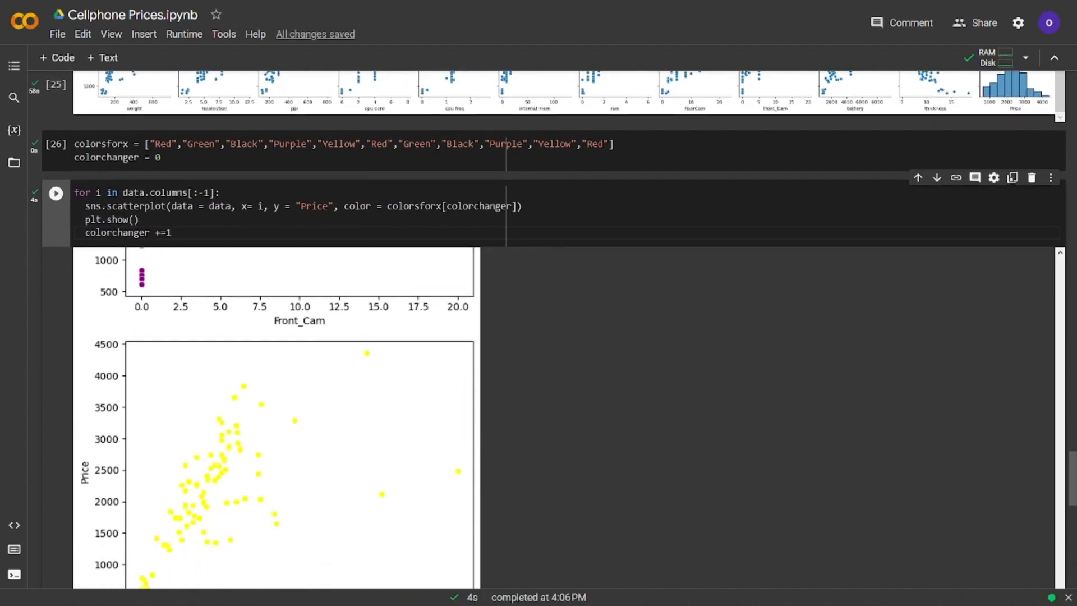
scroll(539, 337, down, 1)
scroll(539, 337, down, 2)
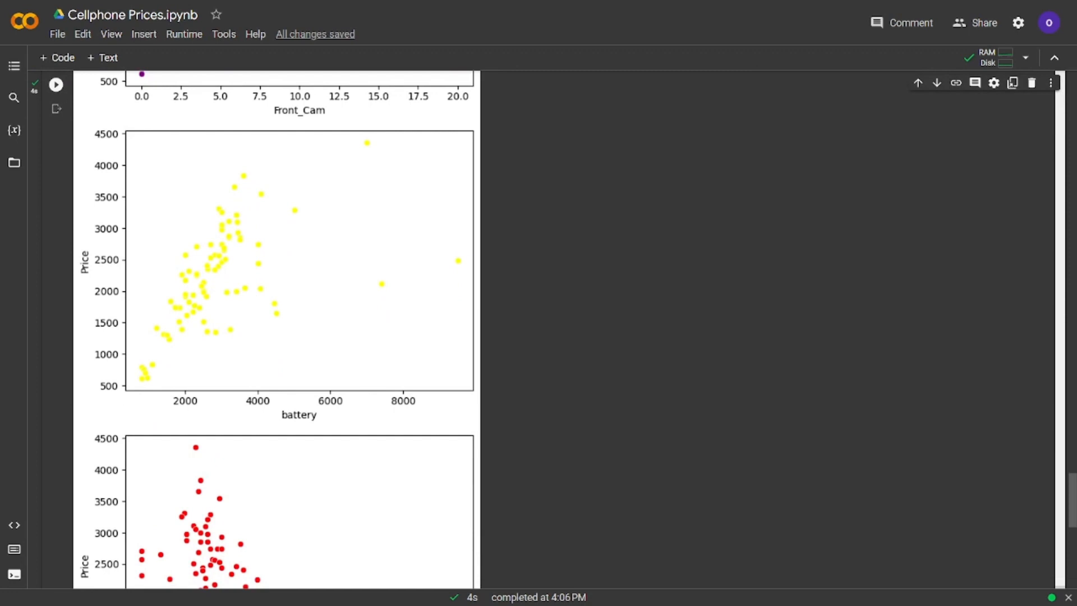
scroll(279, 337, up, 1)
scroll(278, 337, up, 2)
scroll(279, 337, up, 2)
scroll(278, 337, up, 3)
scroll(278, 337, up, 3)
scroll(278, 338, up, 3)
scroll(278, 337, up, 3)
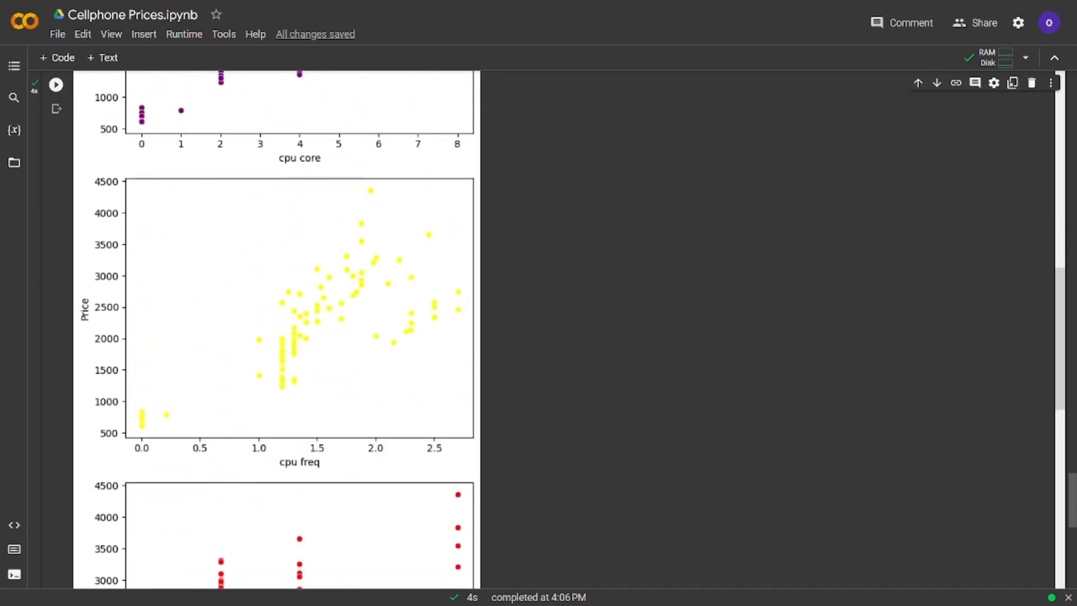
scroll(277, 337, up, 3)
scroll(278, 337, up, 3)
scroll(278, 336, up, 3)
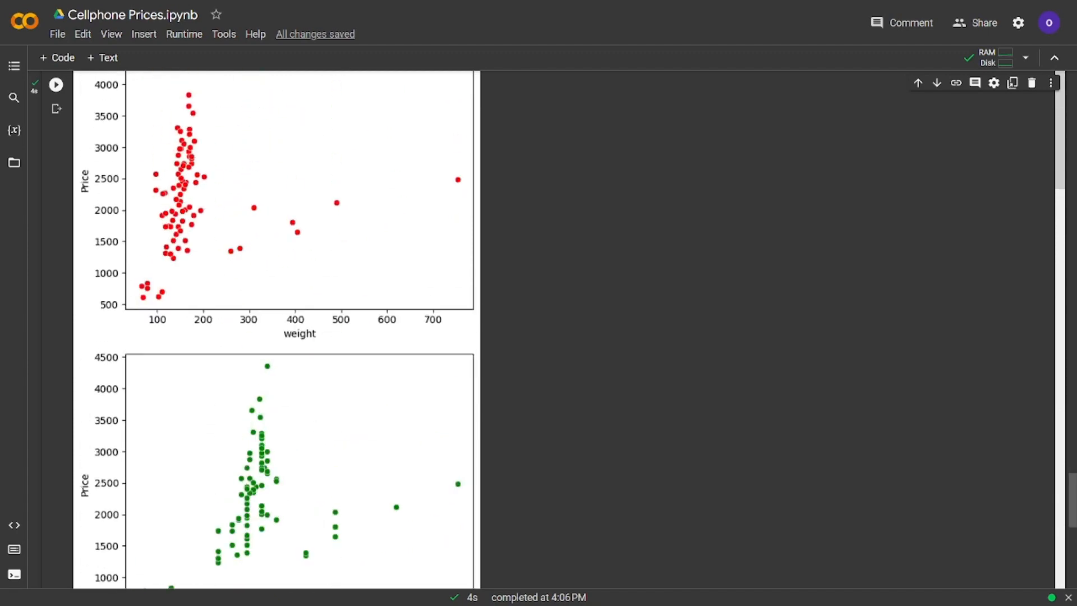
scroll(278, 337, down, 3)
scroll(278, 338, down, 1)
scroll(278, 337, down, 3)
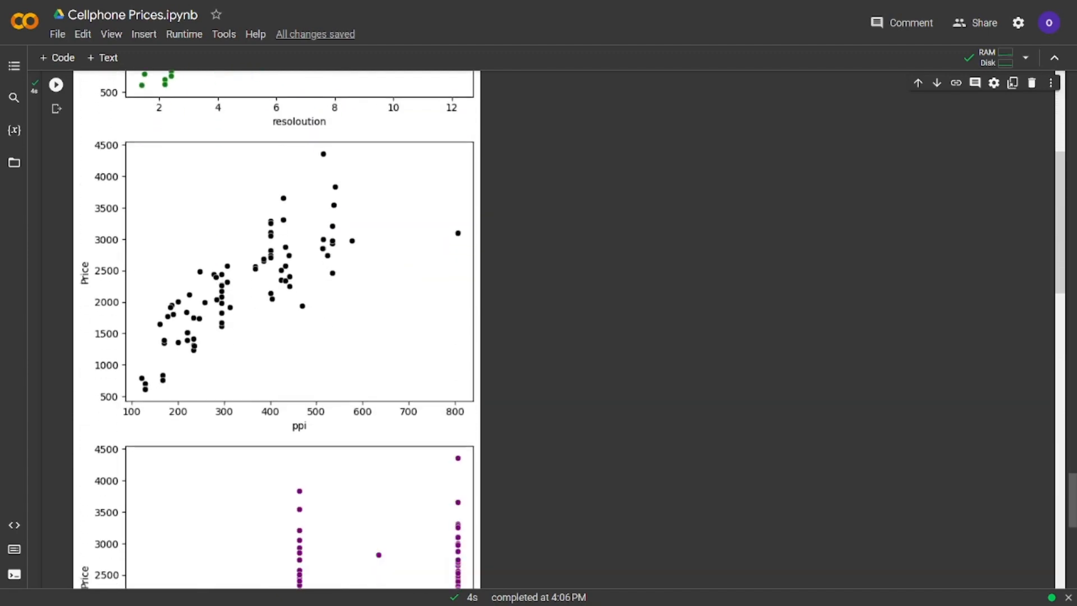
scroll(278, 337, down, 3)
scroll(278, 337, down, 3)
Zoom the page out to view more of the colored Price scatterplots at once.
key(ctrl+minus)
scroll(278, 336, down, 3)
scroll(278, 338, down, 2)
scroll(278, 337, down, 2)
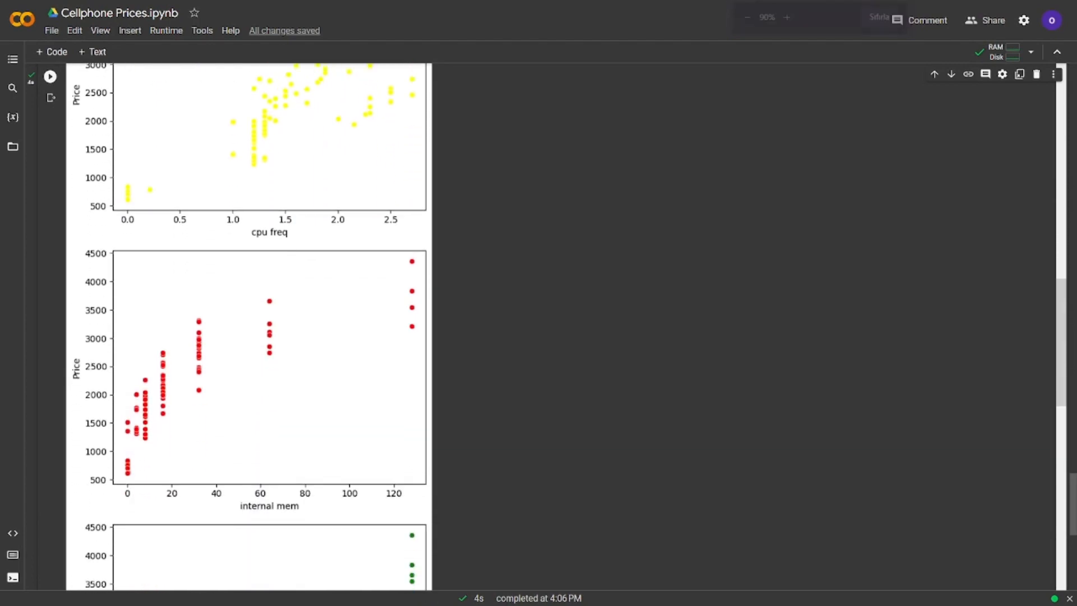
scroll(277, 337, down, 1)
scroll(278, 337, down, 2)
scroll(279, 337, down, 4)
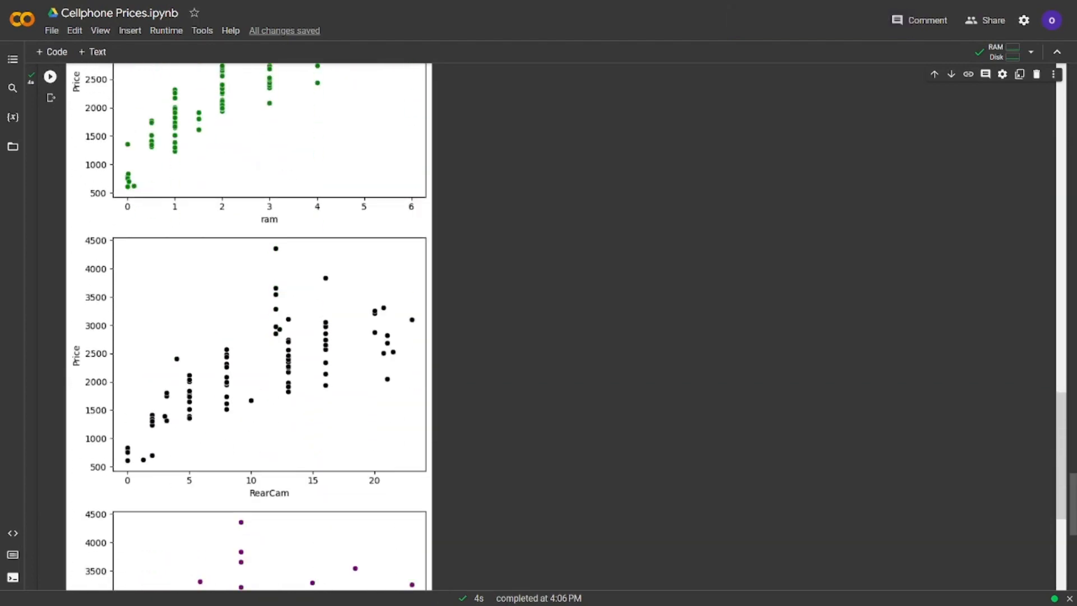
scroll(278, 337, down, 4)
scroll(278, 337, down, 3)
scroll(278, 336, down, 1)
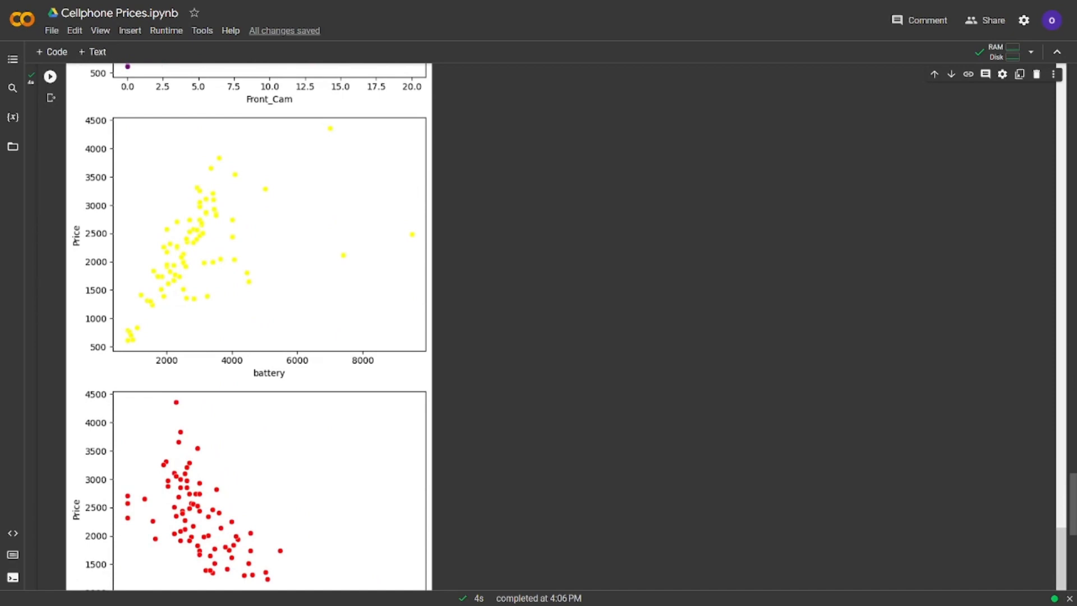
scroll(278, 337, down, 5)
scroll(277, 337, down, 1)
scroll(278, 337, up, 1)
scroll(277, 337, up, 1)
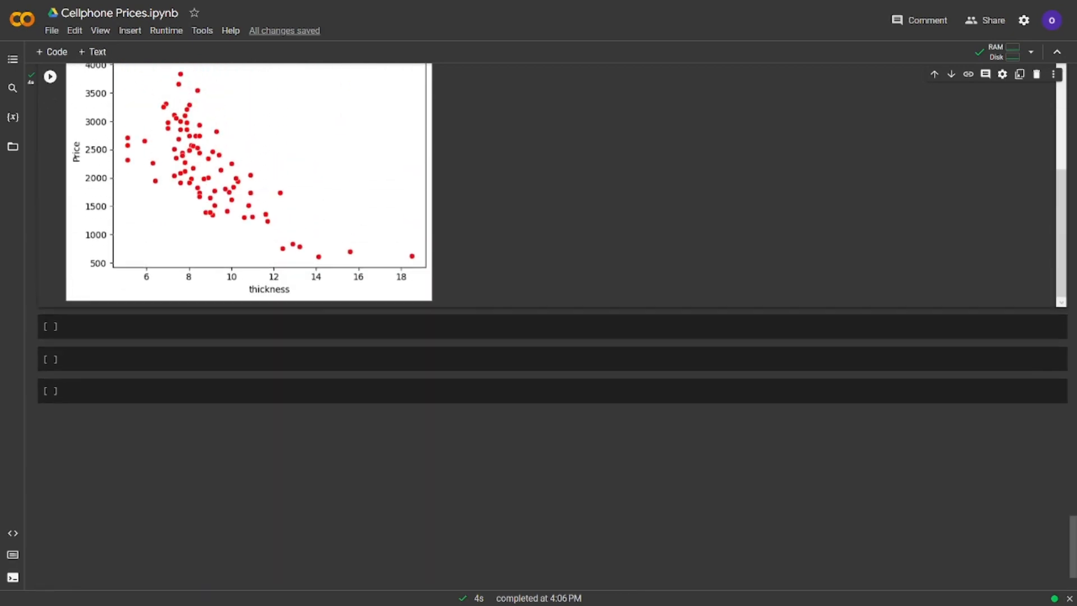
scroll(248, 328, up, 6)
scroll(249, 328, up, 6)
scroll(248, 329, up, 8)
scroll(249, 329, up, 3)
scroll(539, 337, up, 5)
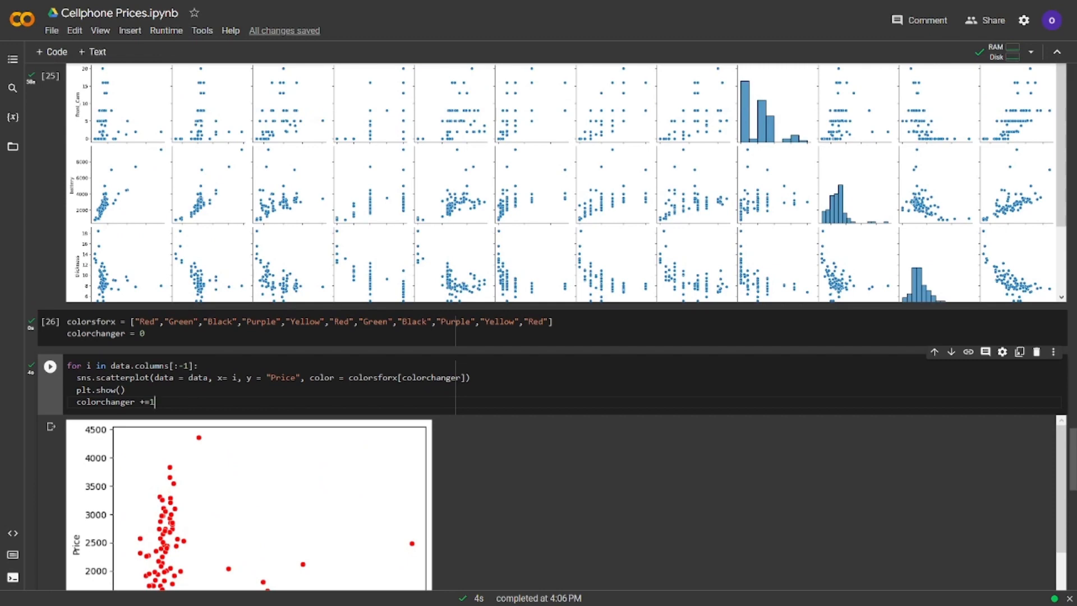